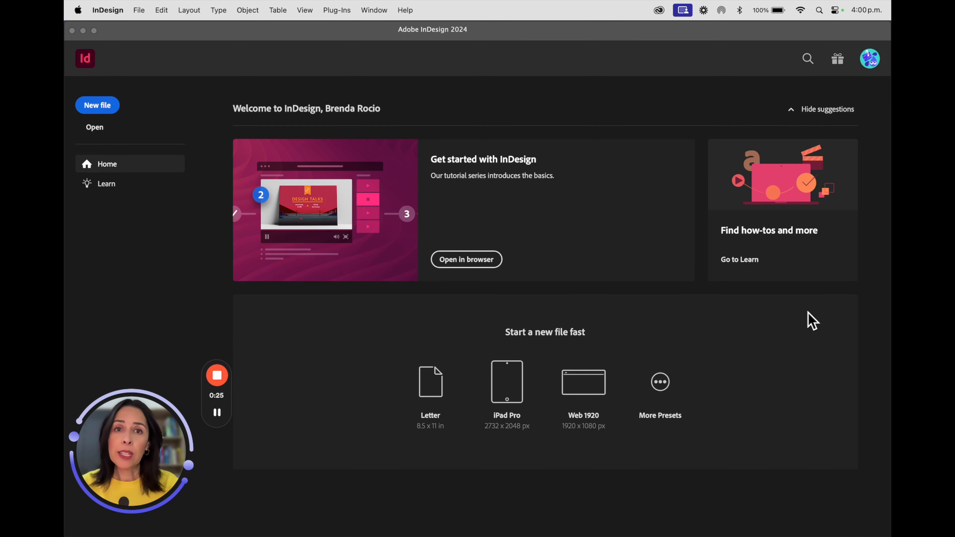
# - Open Creative Cloud and review the installed desktop apps and their update status, then close it
pyautogui.click(660, 12)
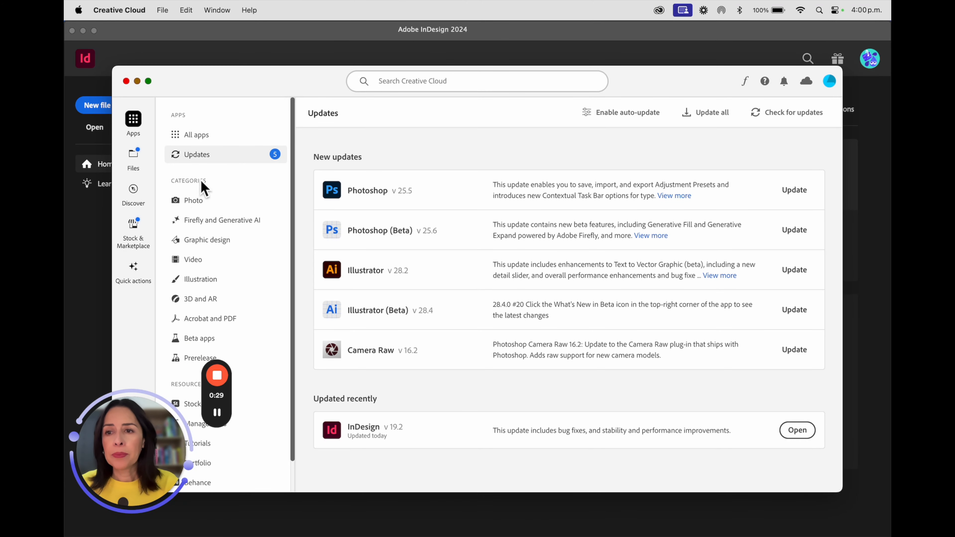
pyautogui.click(199, 137)
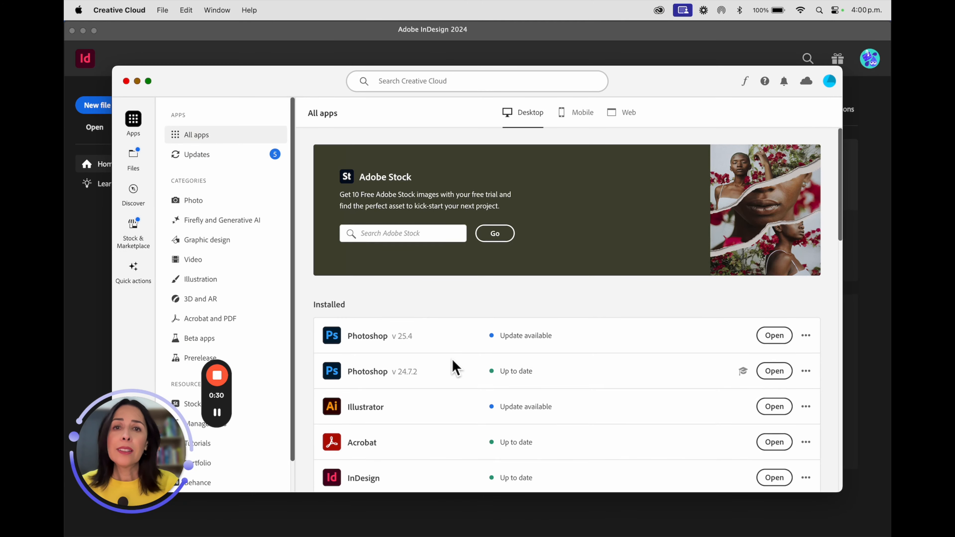
pyautogui.scroll(-3, 456, 367)
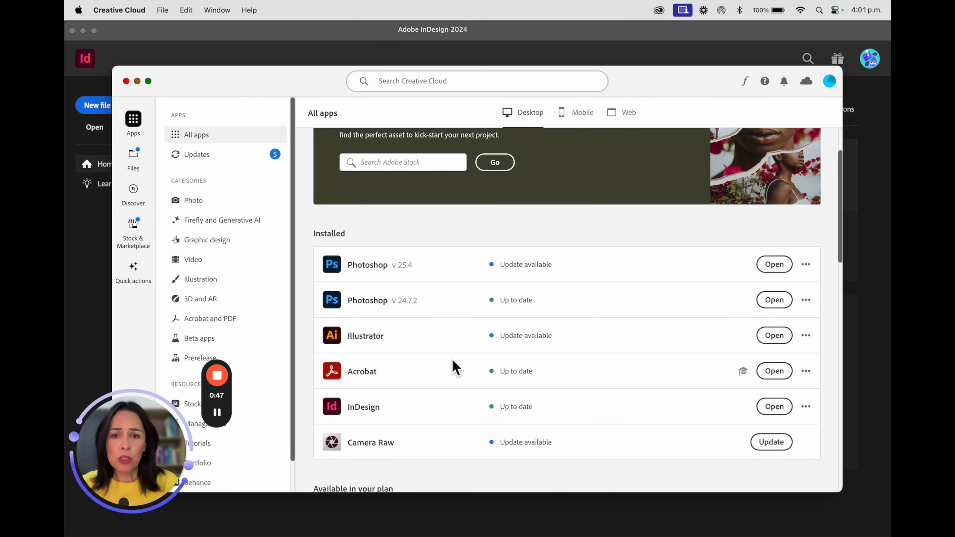
pyautogui.scroll(-3, 454, 379)
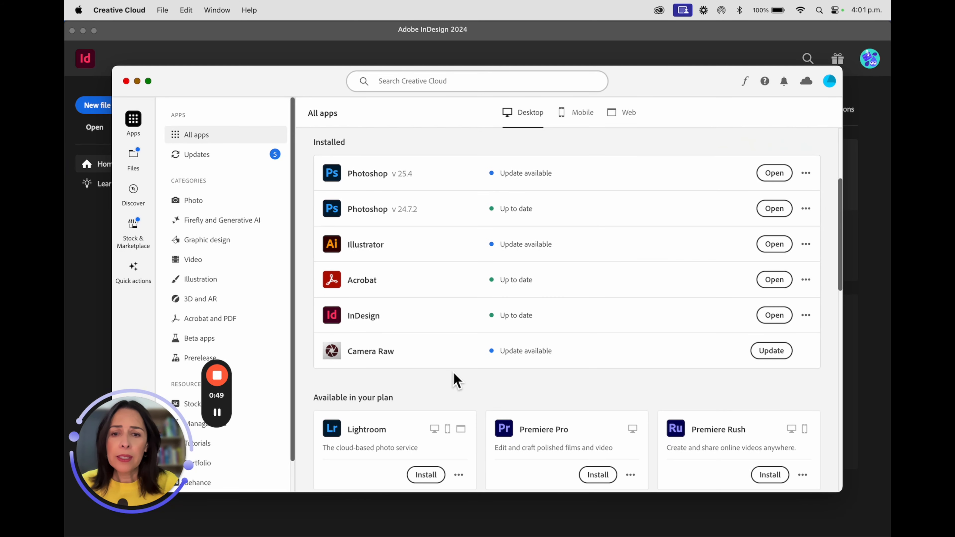
pyautogui.scroll(2, 454, 377)
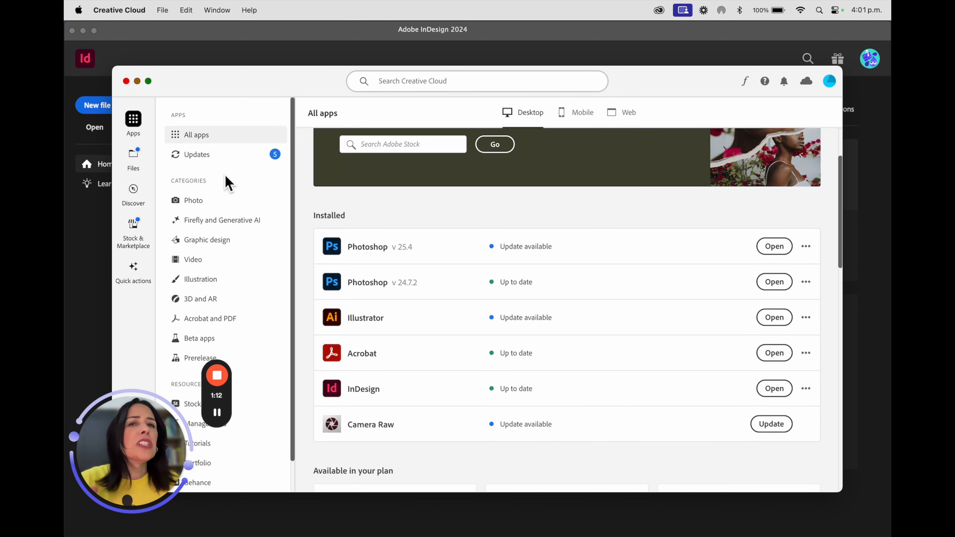
pyautogui.click(126, 82)
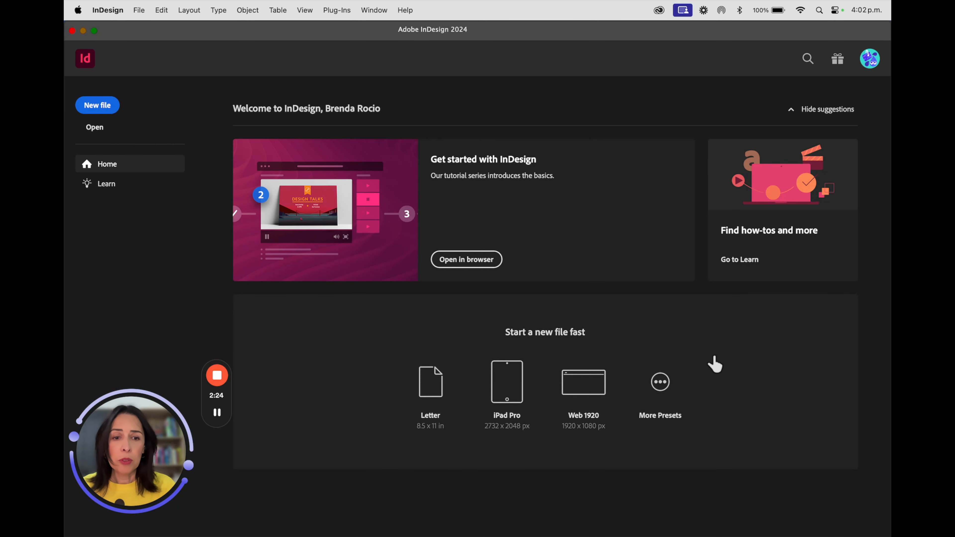
# - Open the New Document dialog from More Presets and browse the Saved and Print blank presets and templates
pyautogui.click(666, 391)
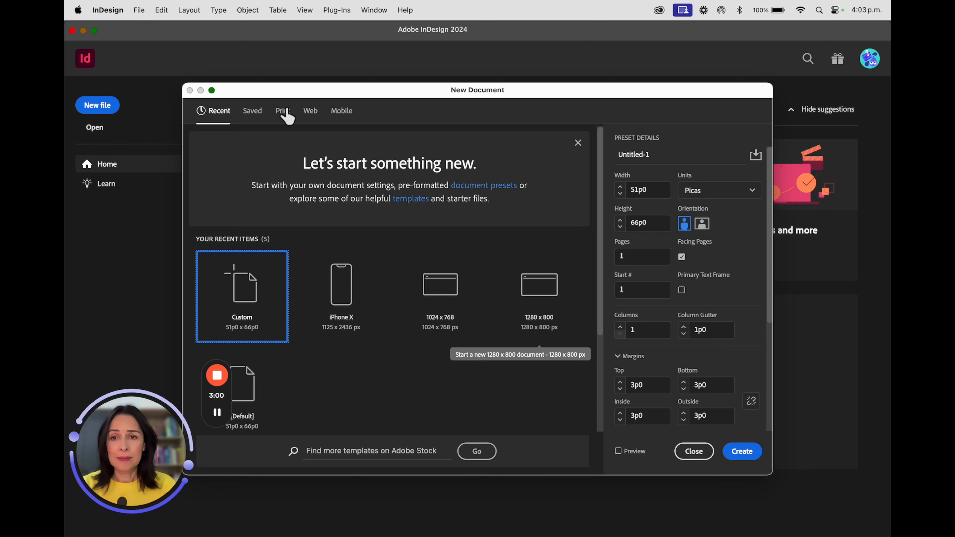
pyautogui.click(255, 115)
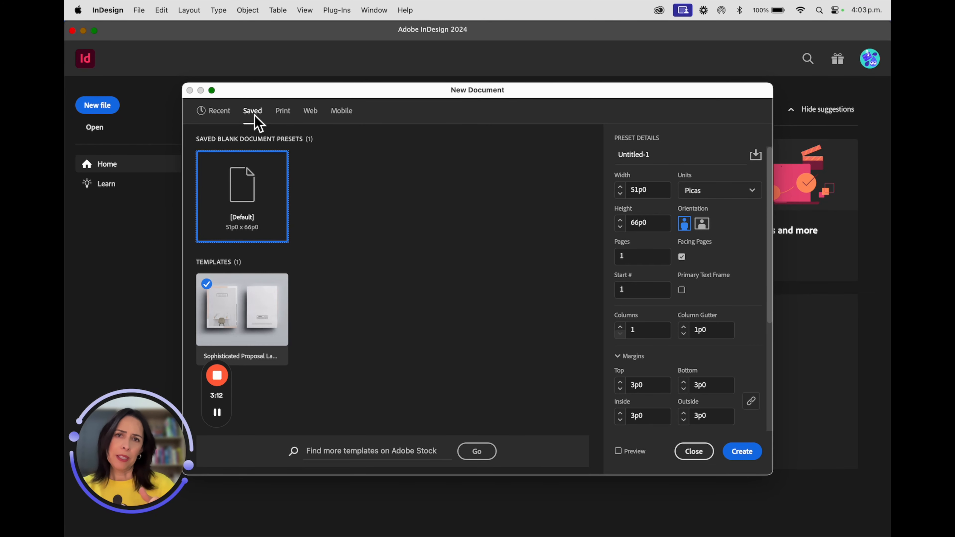
pyautogui.click(288, 115)
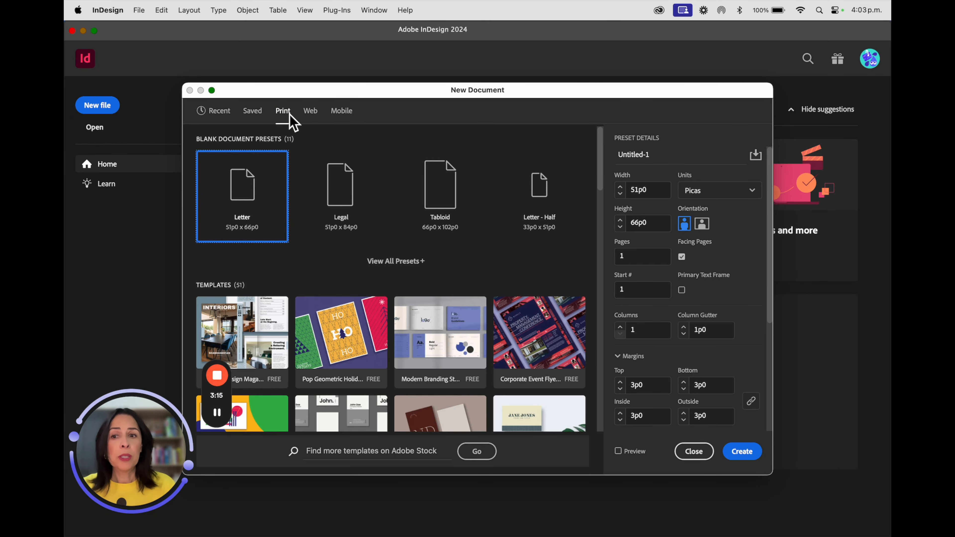
pyautogui.click(397, 261)
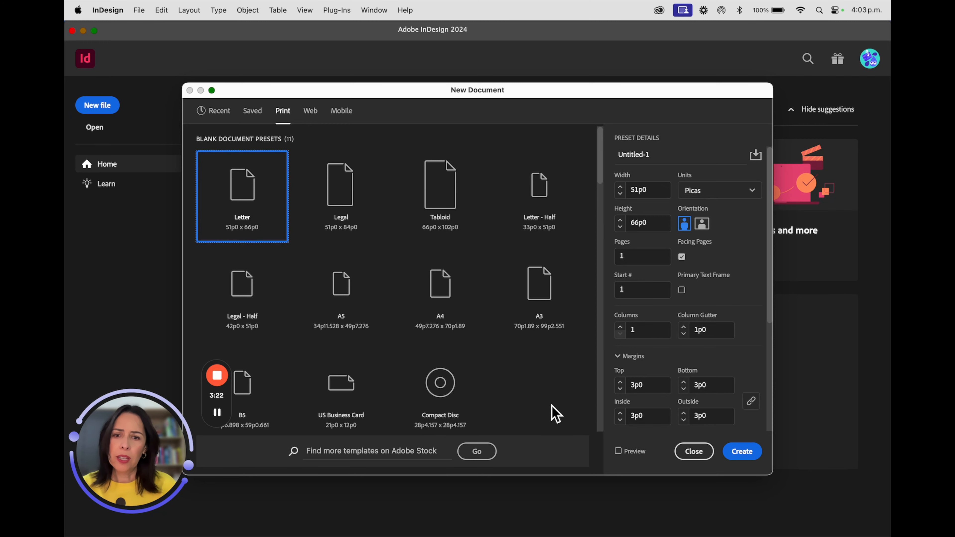
pyautogui.scroll(-4, 555, 413)
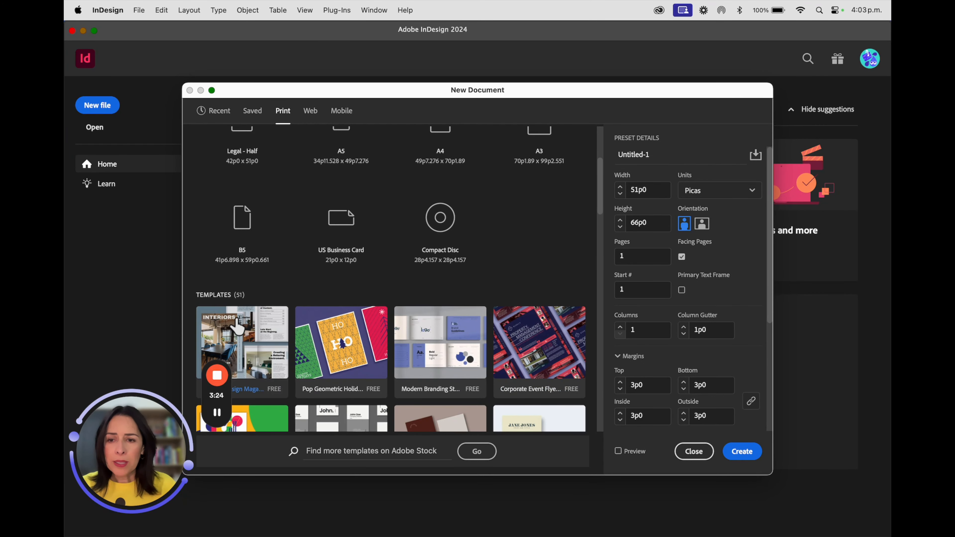
pyautogui.scroll(-1, 425, 349)
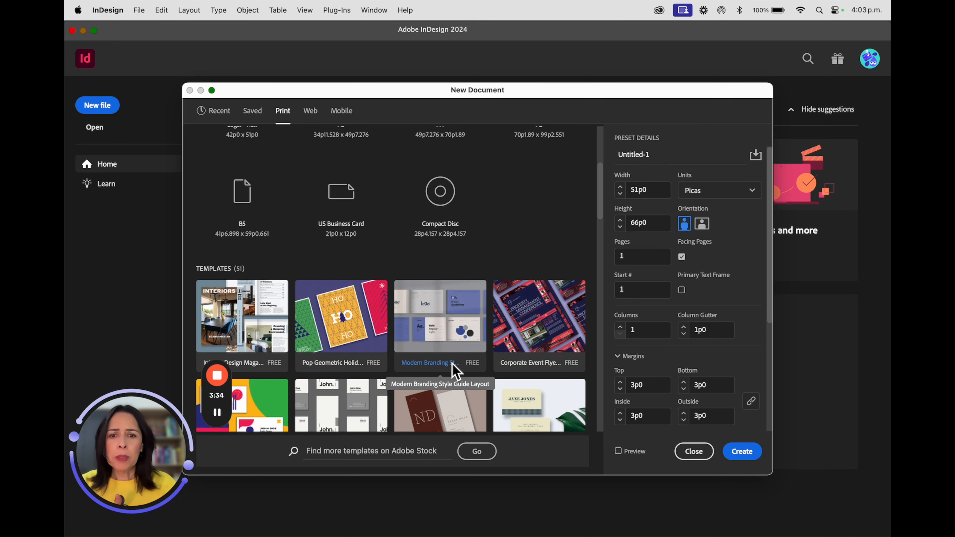
pyautogui.scroll(-3, 451, 362)
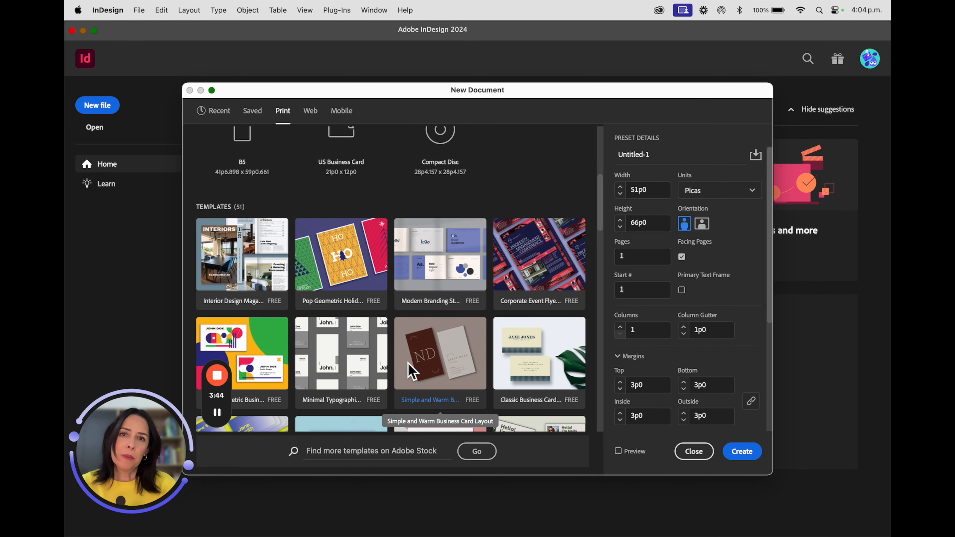
pyautogui.scroll(5, 408, 363)
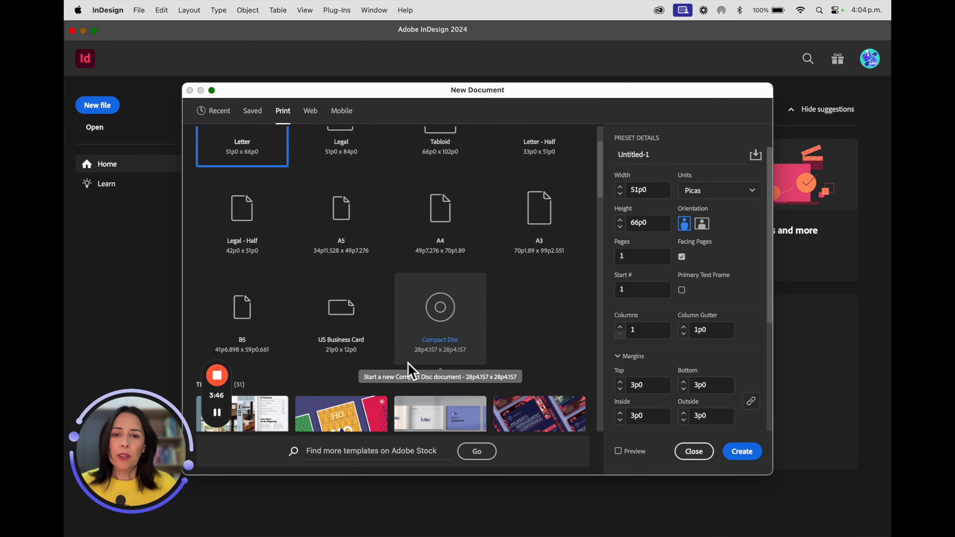
pyautogui.scroll(-2, 425, 414)
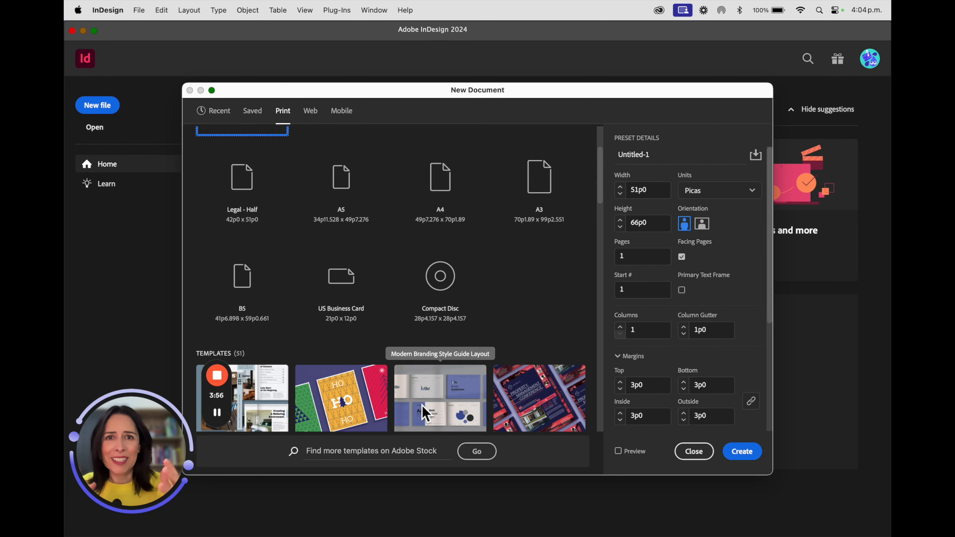
pyautogui.scroll(3, 425, 412)
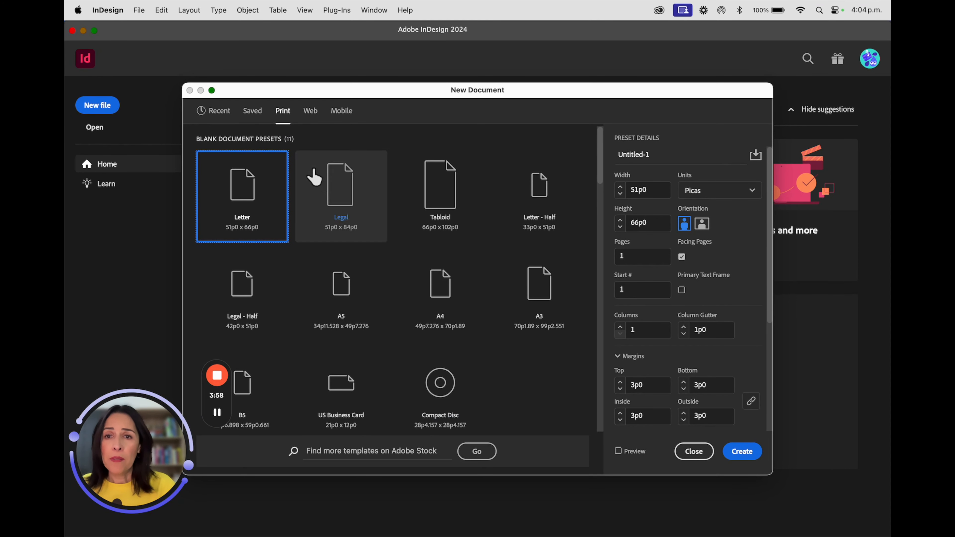
# - Browse all Web and Mobile blank document presets in the New Document dialog
pyautogui.click(311, 113)
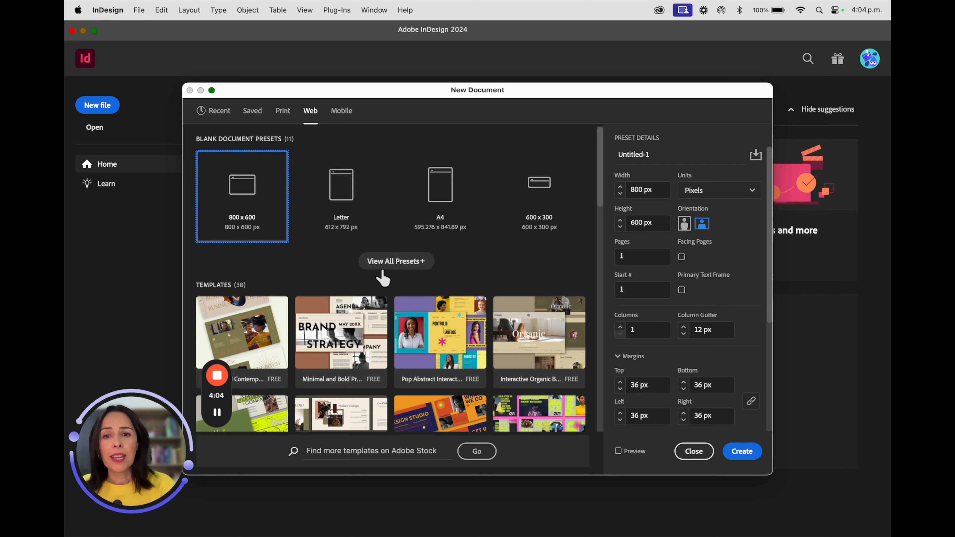
pyautogui.click(399, 262)
pyautogui.scroll(-2, 544, 362)
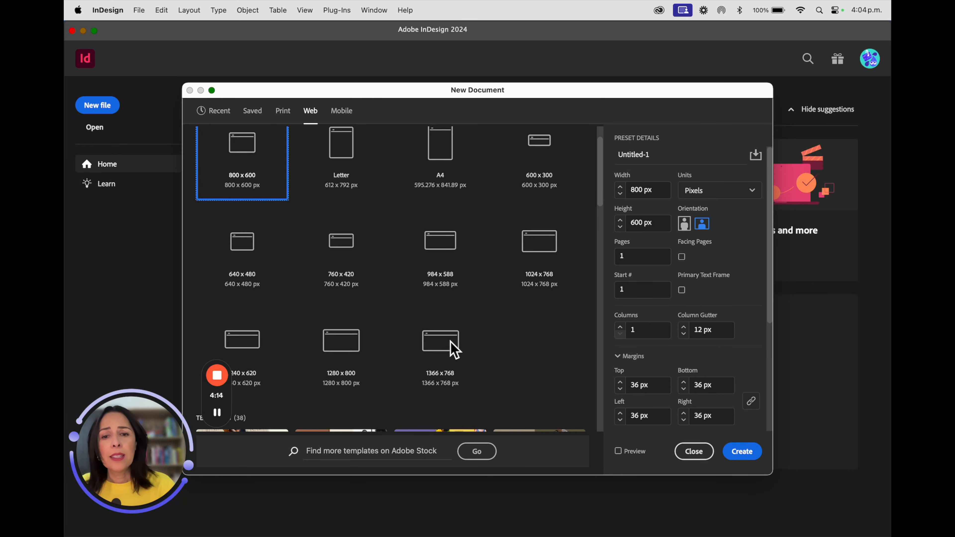
pyautogui.scroll(2, 455, 356)
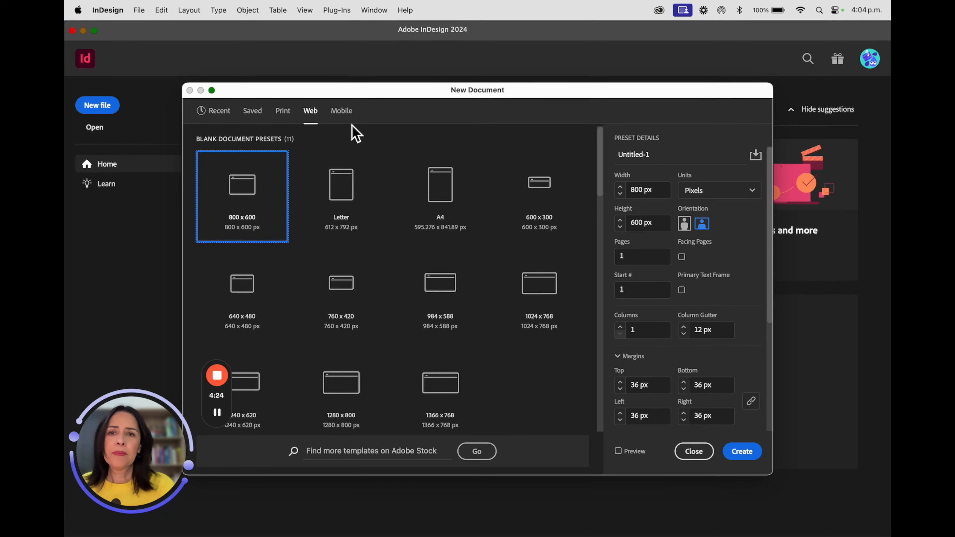
pyautogui.click(345, 113)
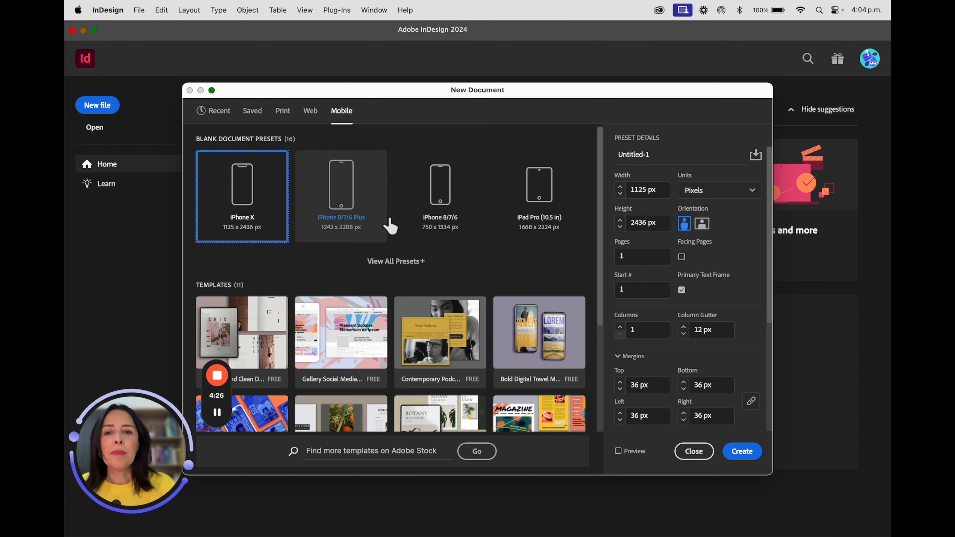
pyautogui.click(408, 264)
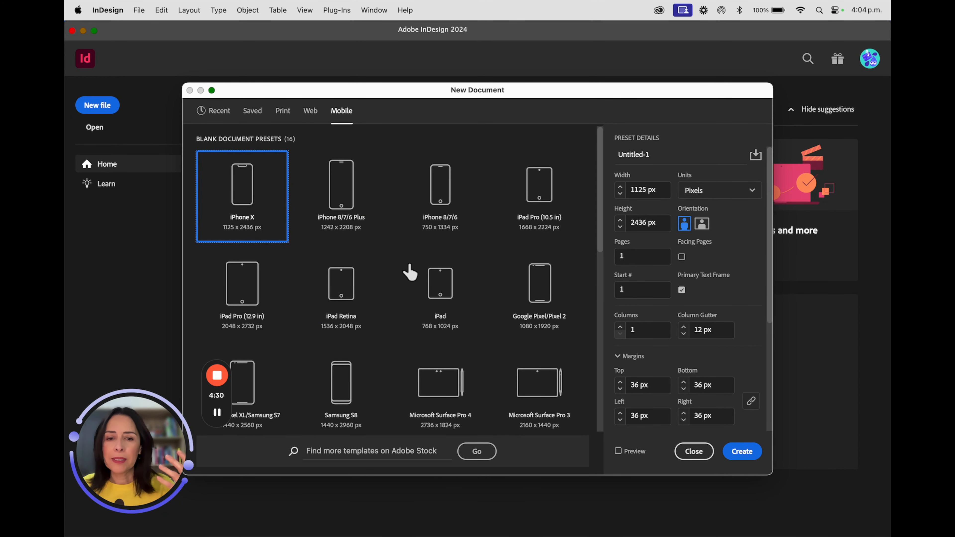
pyautogui.scroll(-1, 398, 383)
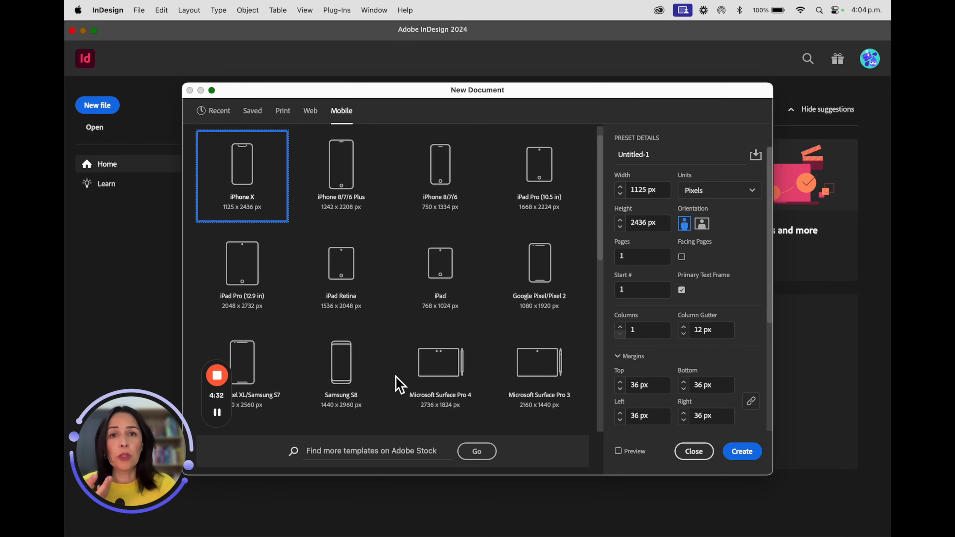
pyautogui.scroll(-5, 399, 383)
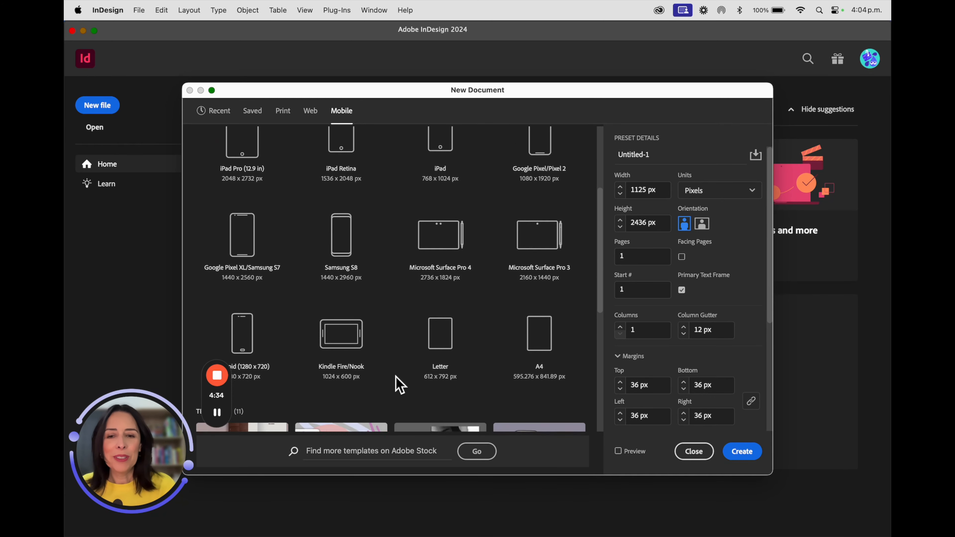
pyautogui.scroll(3, 399, 383)
pyautogui.scroll(3, 400, 383)
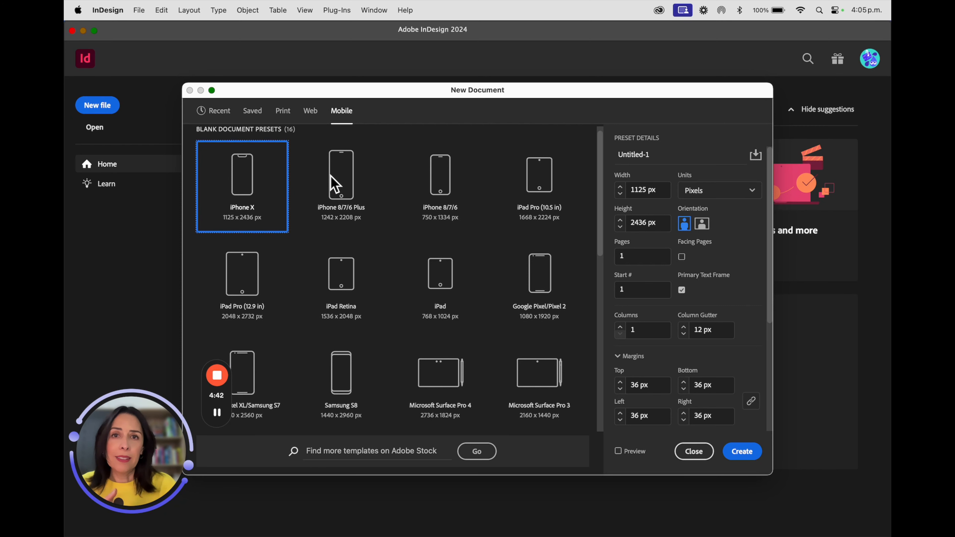
# - Set up a Letter print document with units in Inches and 3 pages
pyautogui.click(283, 111)
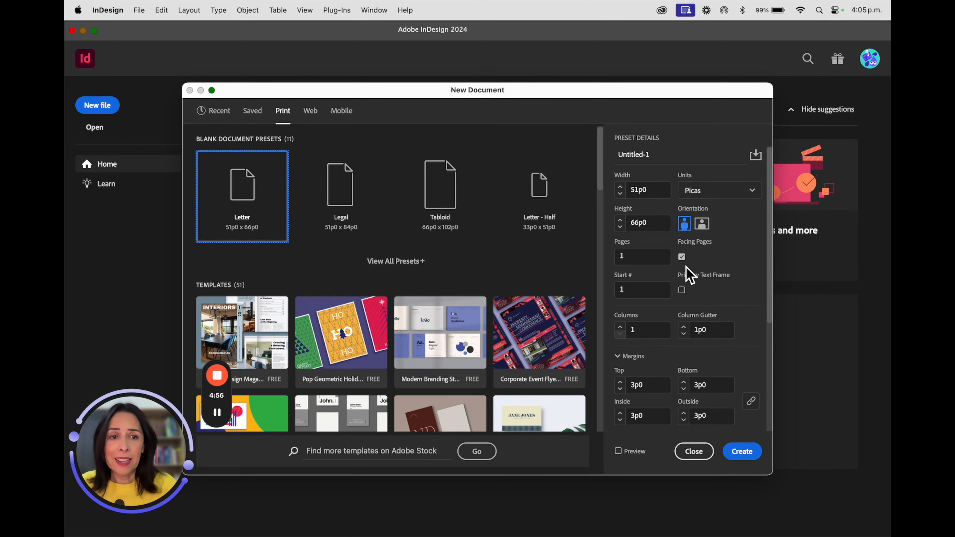
pyautogui.click(709, 190)
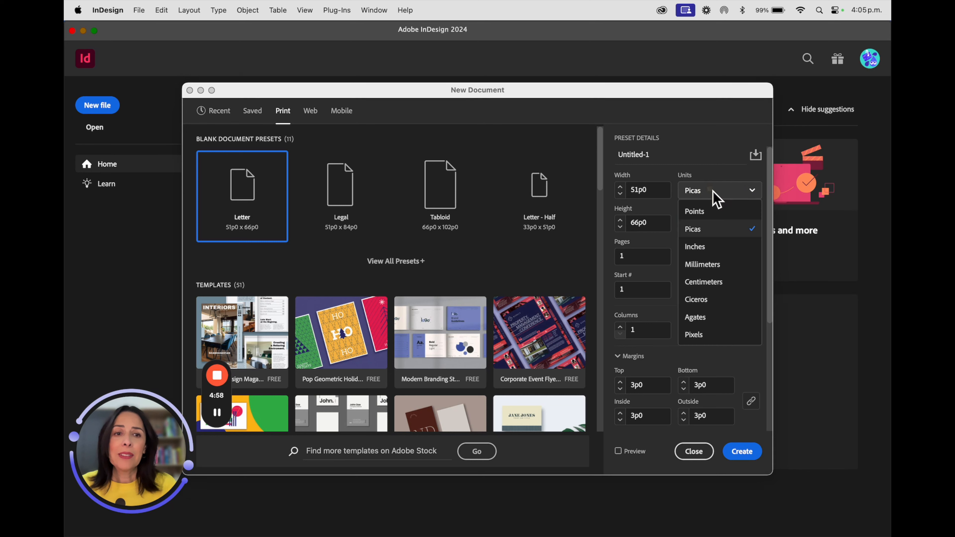
pyautogui.click(711, 247)
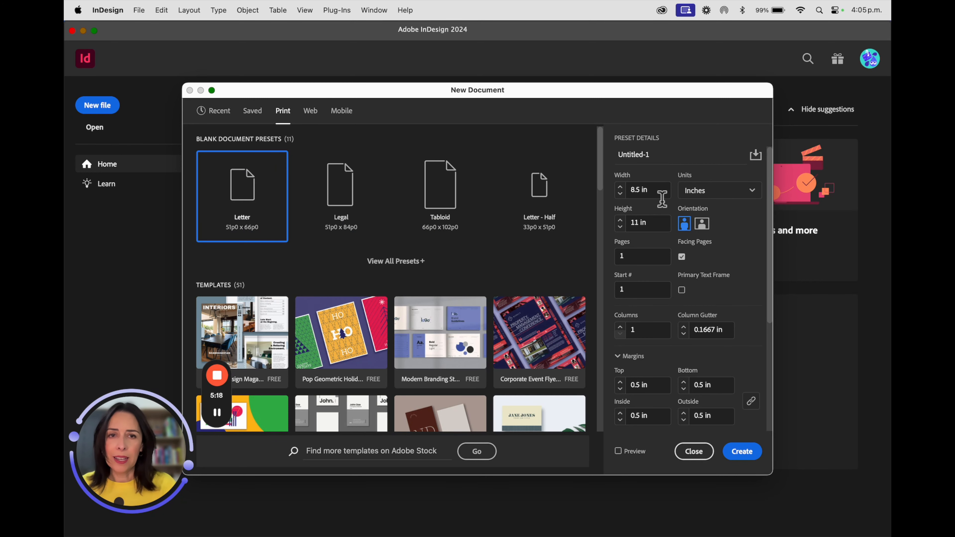
pyautogui.doubleClick(634, 260)
pyautogui.write('3')
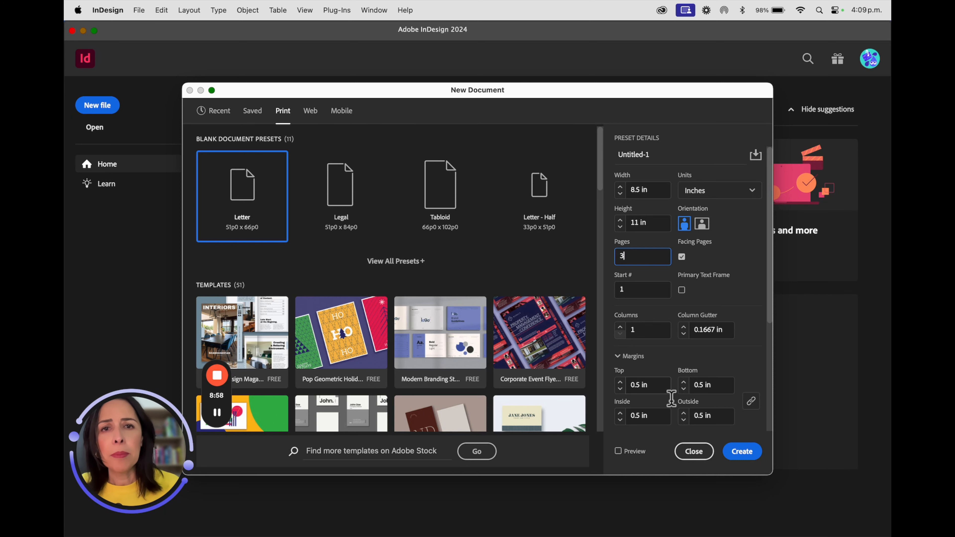
# - Unlink the margins, then set the inside margin to 1 in and the bottom margin to 0.25 in
pyautogui.click(751, 403)
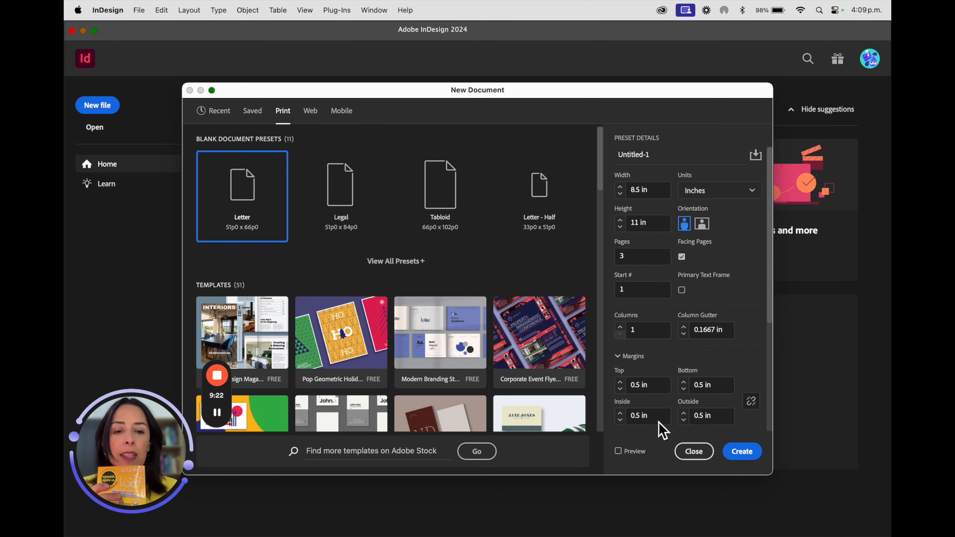
pyautogui.click(645, 420)
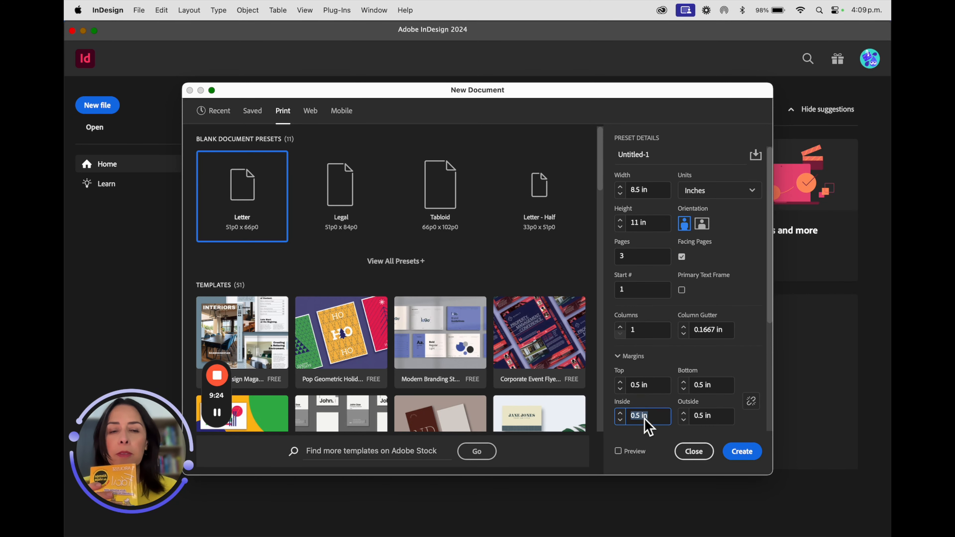
pyautogui.write('1')
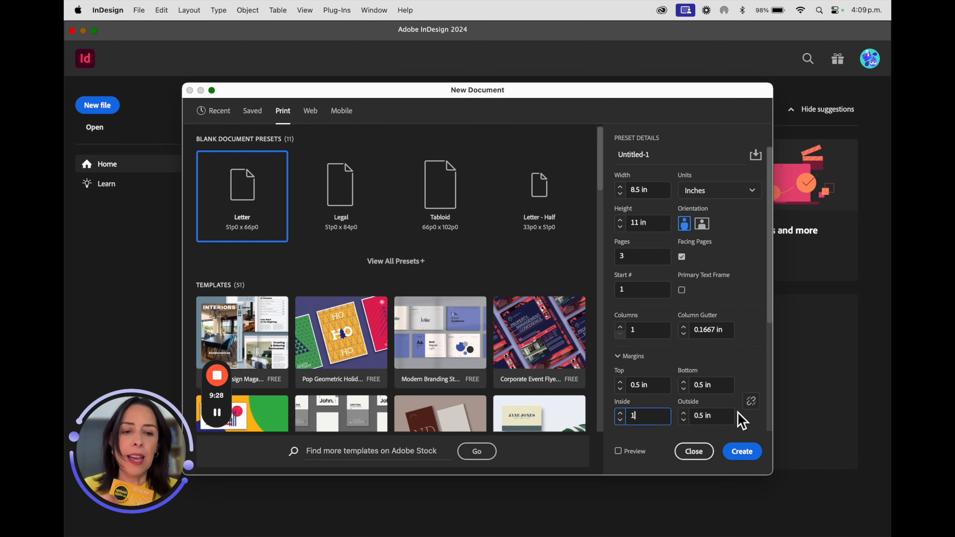
pyautogui.click(694, 387)
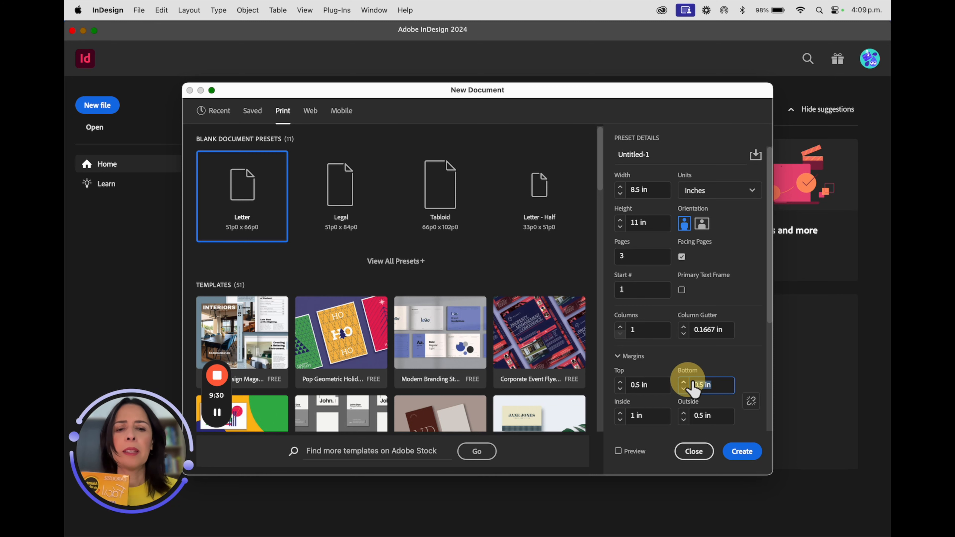
pyautogui.write('0.25')
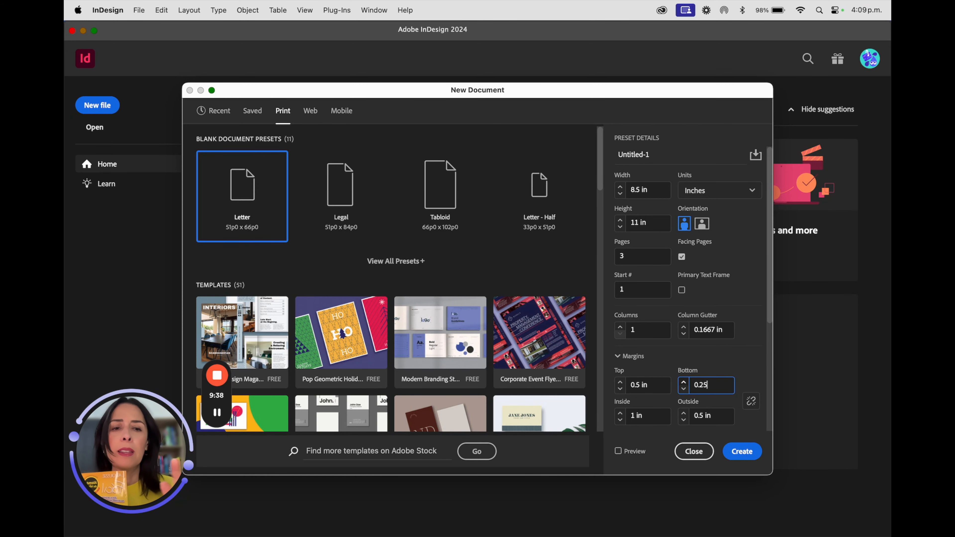
pyautogui.click(367, 196)
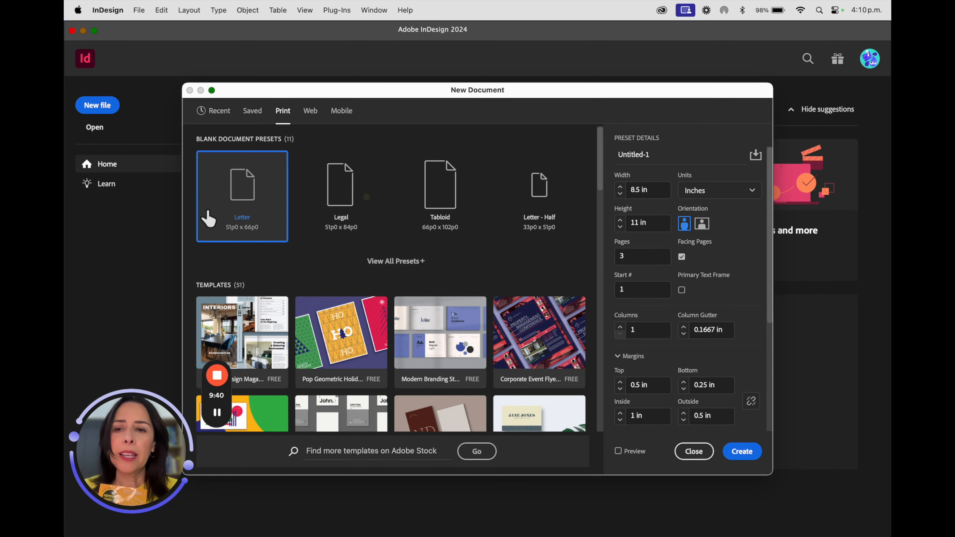
# - Rename the document preset as exercise 1
pyautogui.doubleClick(668, 154)
pyautogui.write('exercise 1')
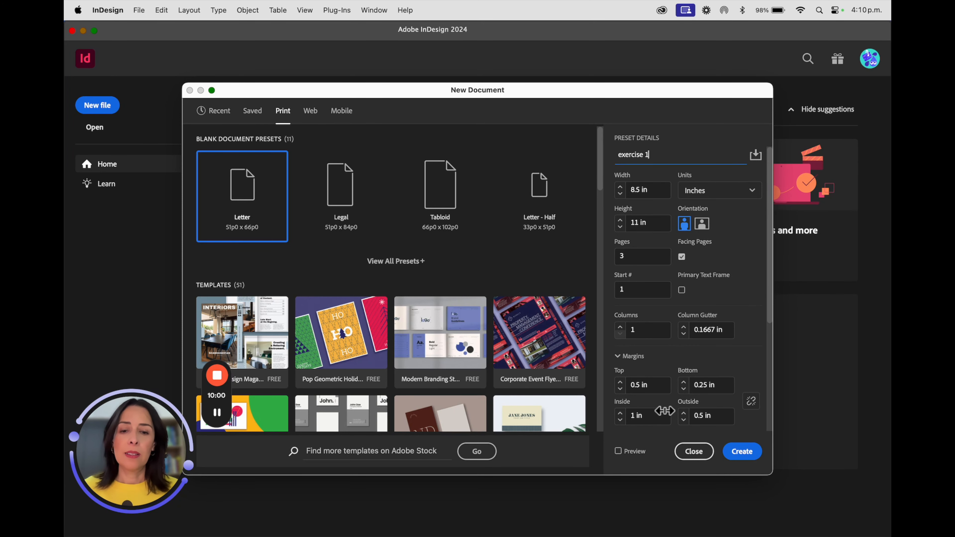
# - Create the document and switch the workspace to Essentials Classic
pyautogui.click(745, 455)
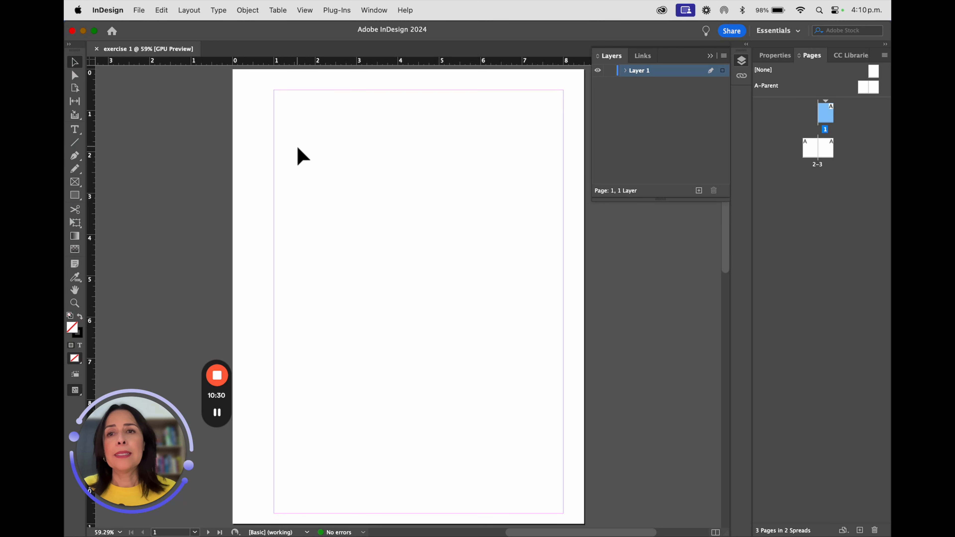
pyautogui.click(374, 9)
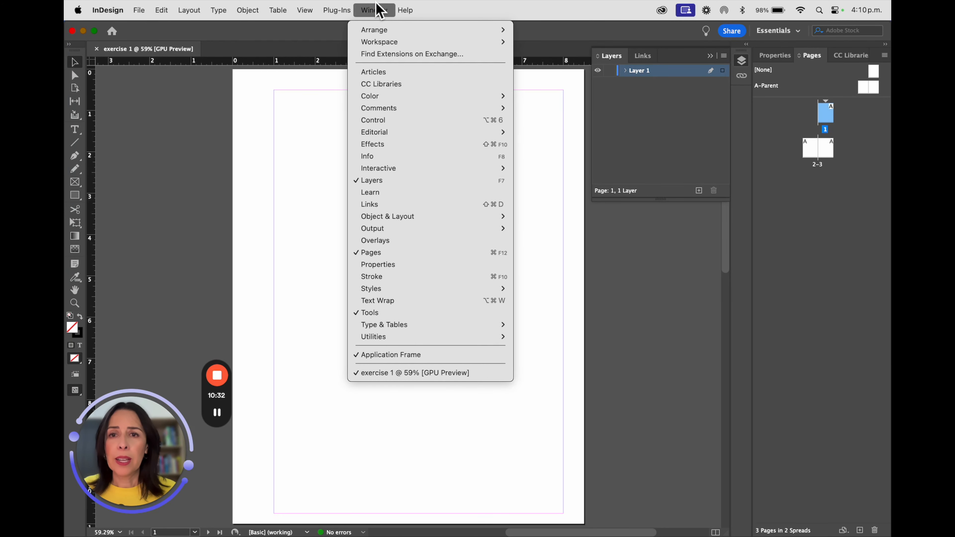
pyautogui.moveTo(384, 44)
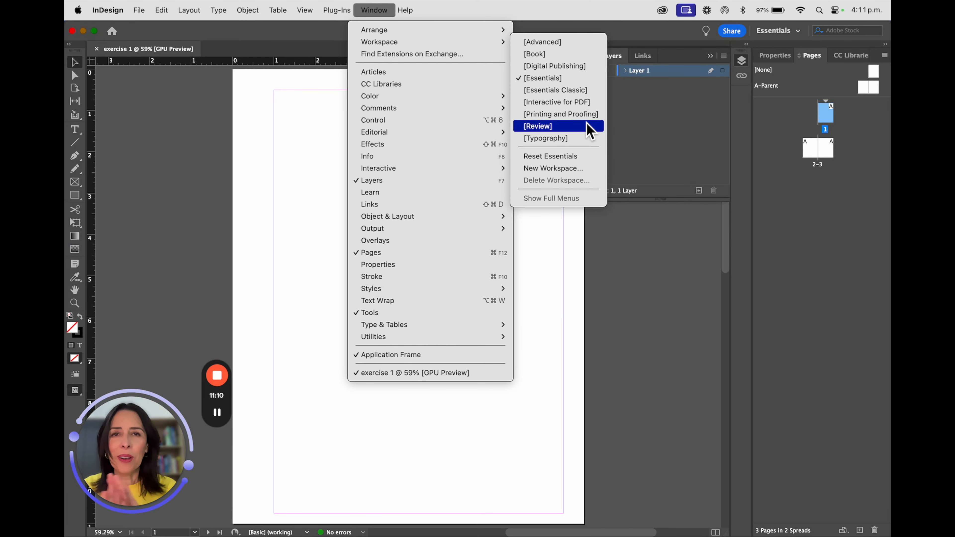
pyautogui.click(567, 90)
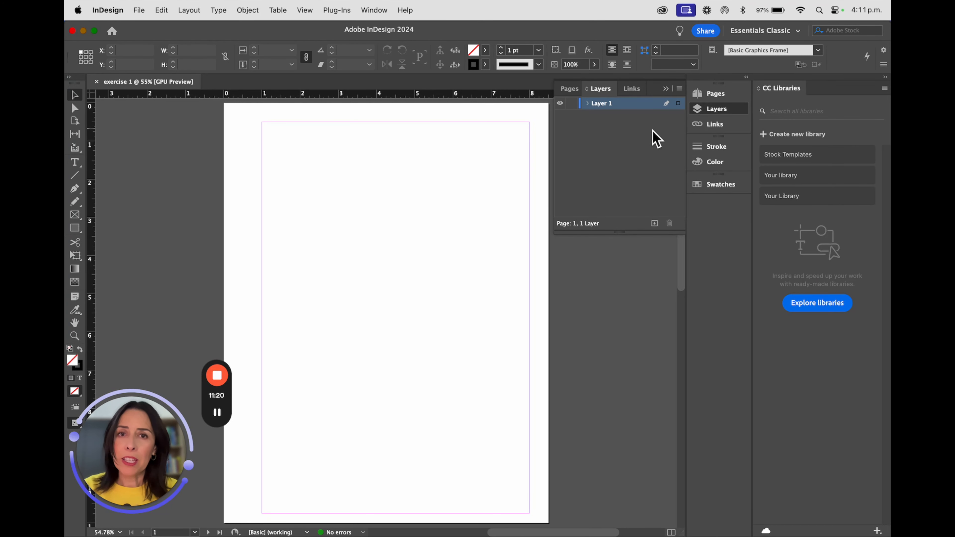
# - Collapse the side panels to icons and switch the toolbox to a double column
pyautogui.click(666, 89)
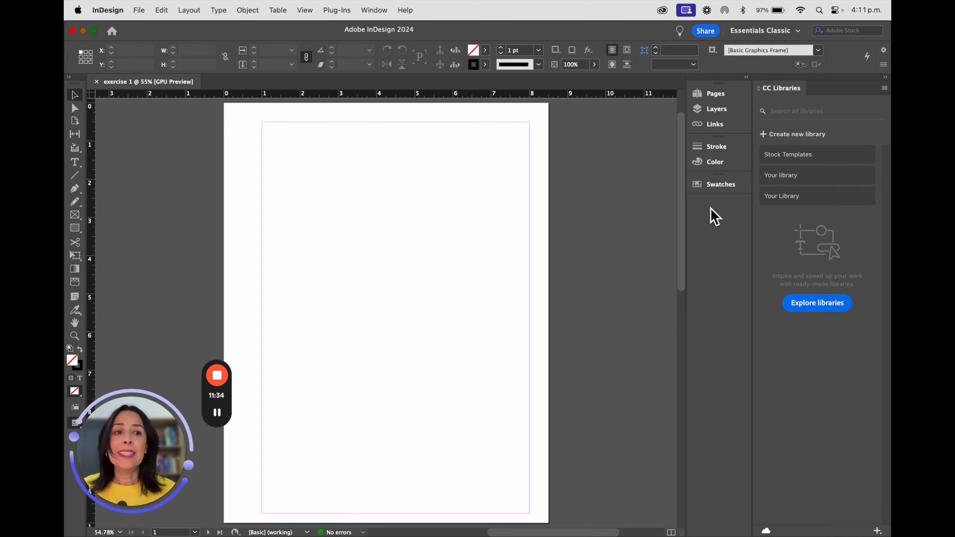
pyautogui.click(885, 77)
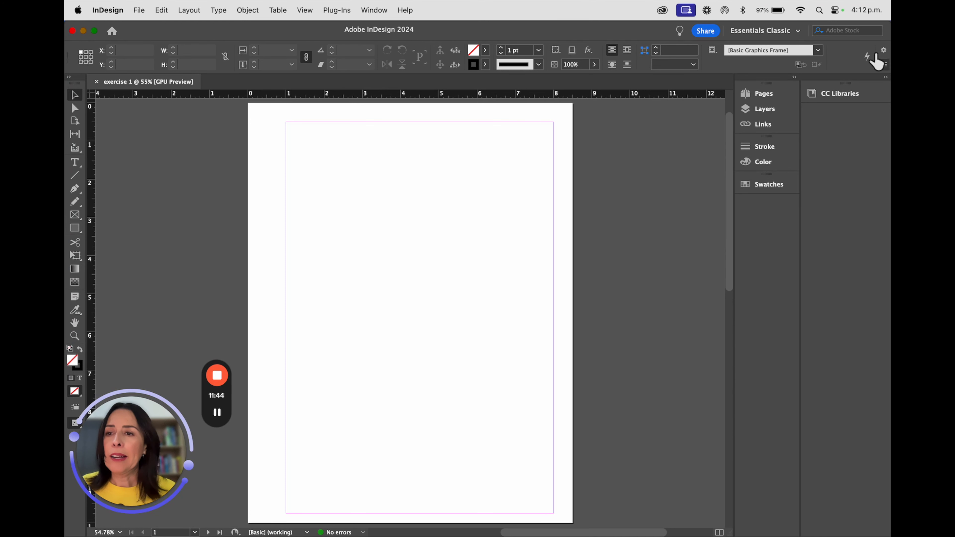
pyautogui.click(69, 77)
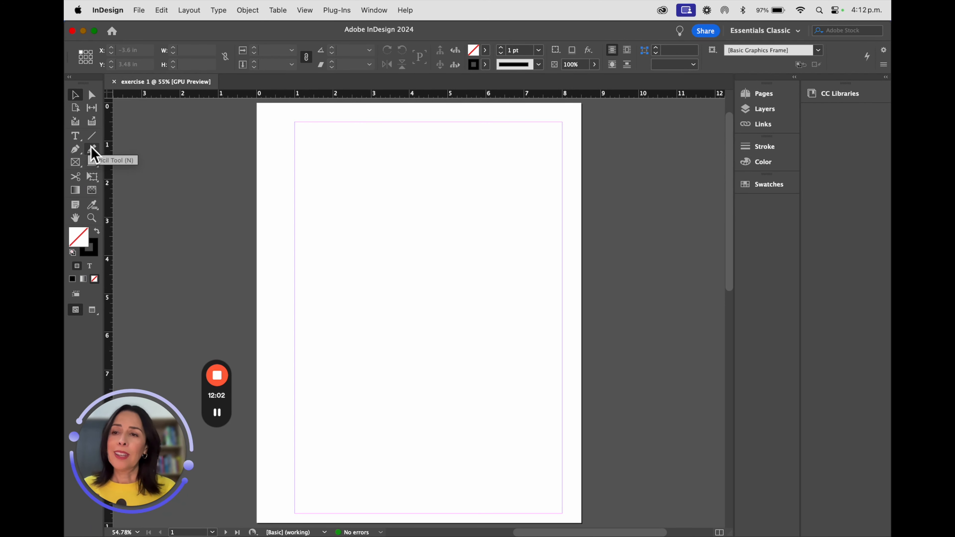
# - Examine the Pen and Pencil tool groups in the toolbox, returning to the Selection Tool
pyautogui.click(75, 150)
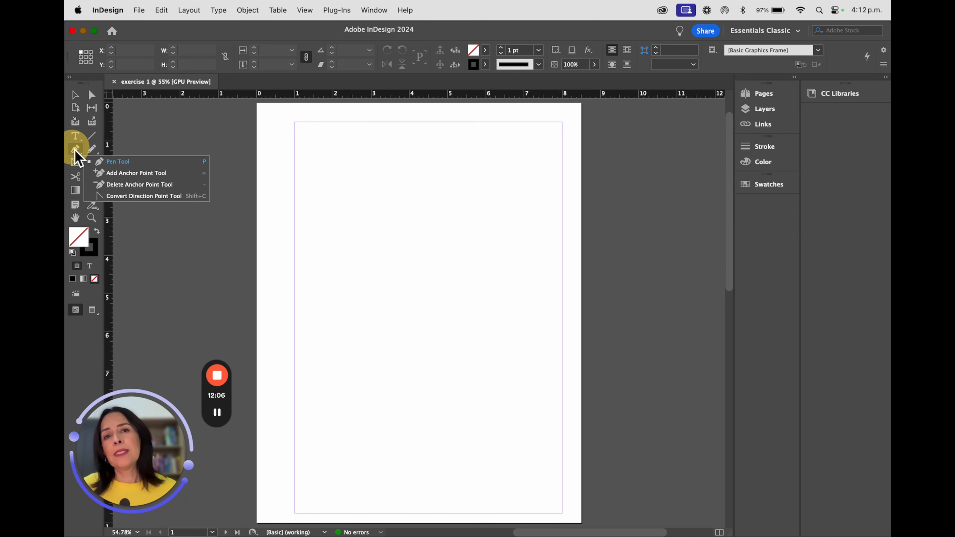
pyautogui.click(93, 149)
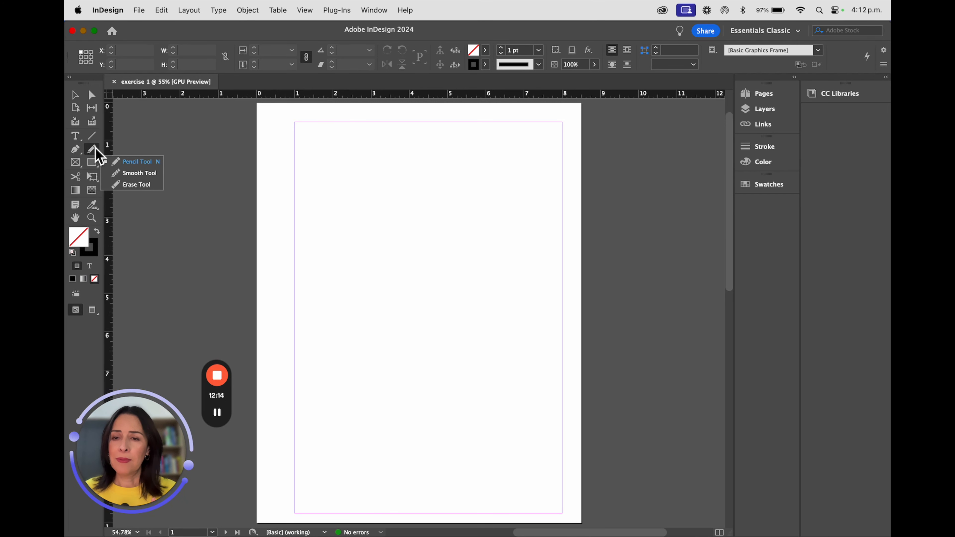
pyautogui.scroll(-3, 473, 241)
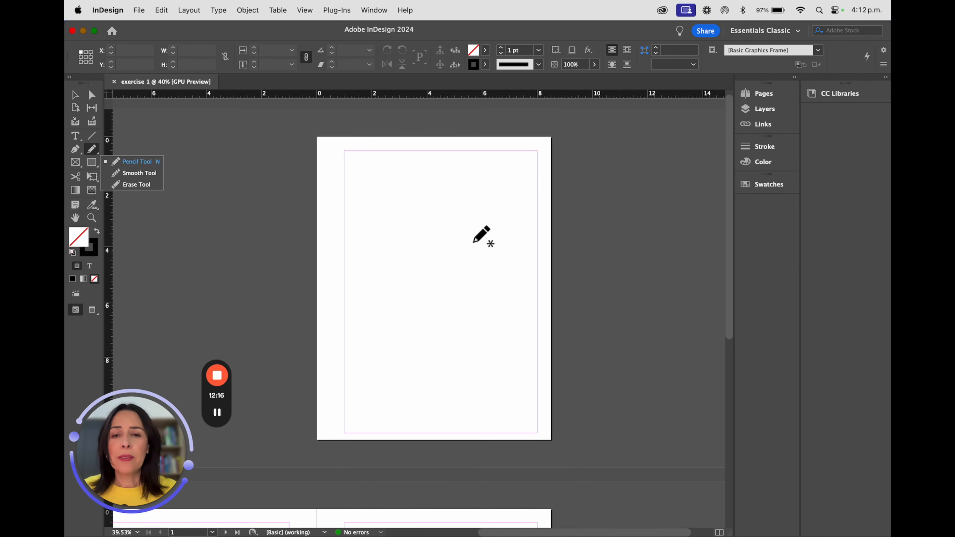
pyautogui.scroll(-1, 474, 242)
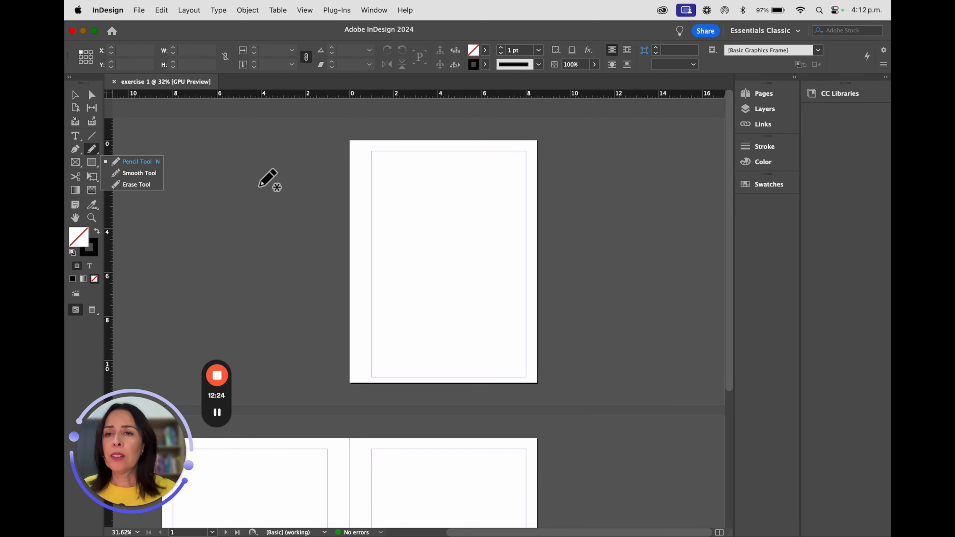
pyautogui.click(75, 94)
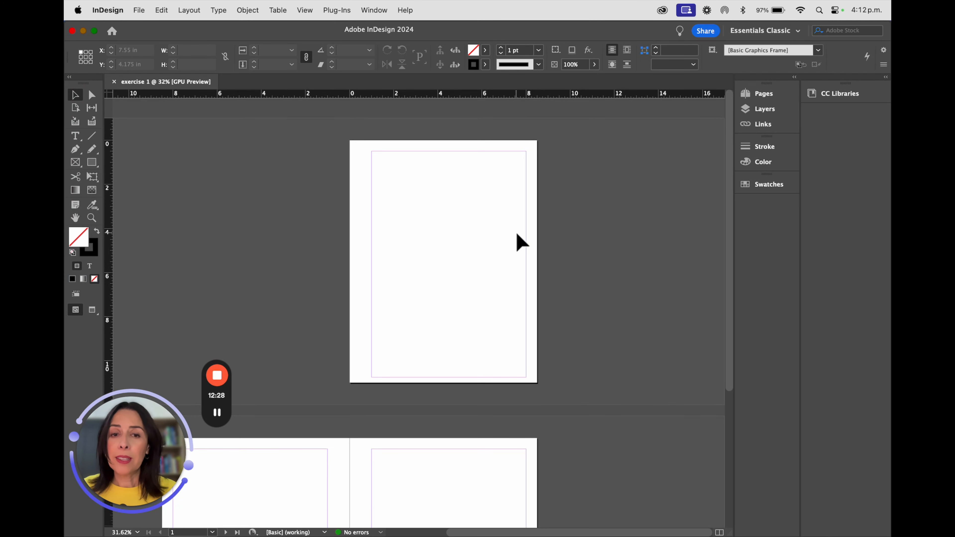
# - Navigate around the document's pages
pyautogui.click(442, 285)
pyautogui.press('space')
pyautogui.moveTo(441, 285); pyautogui.dragTo(531, 433)
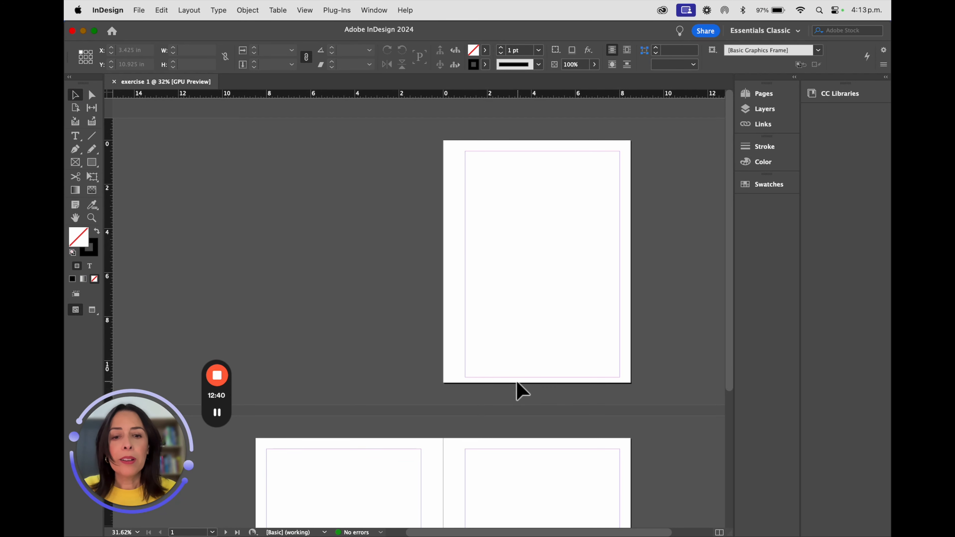
pyautogui.scroll(-3, 522, 390)
pyautogui.scroll(-2, 449, 445)
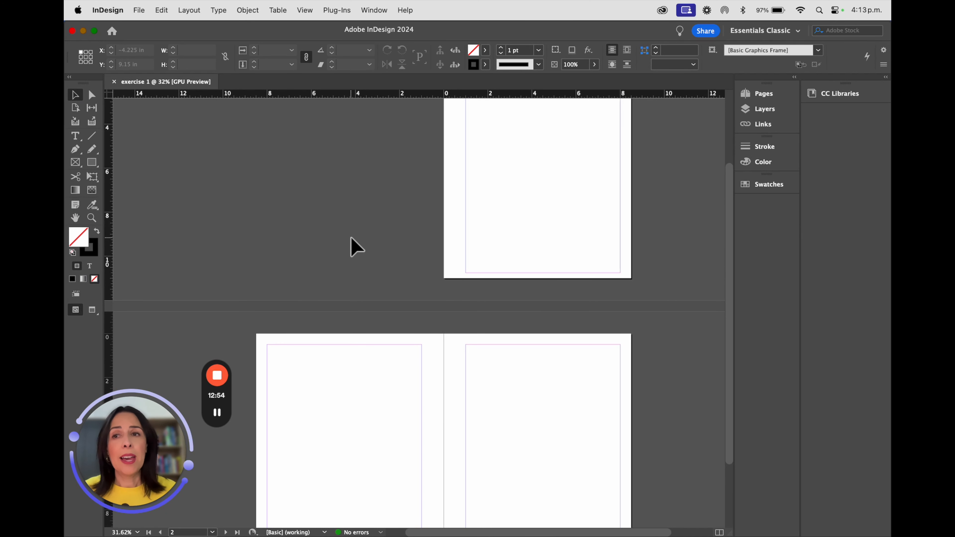
# - Save the document as exercise 1 as an InDesign 2024 document in a new Desktop folder named Indesign Course
pyautogui.click(138, 10)
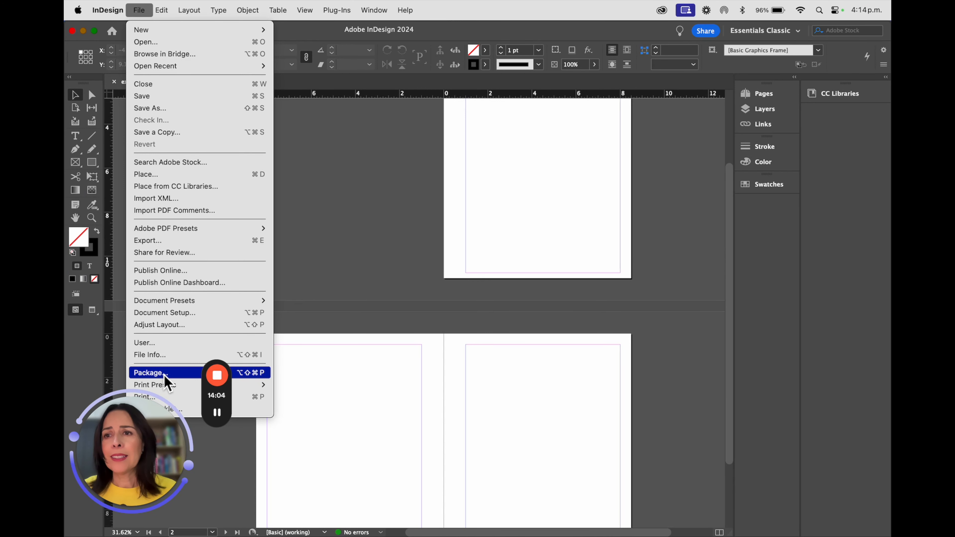
pyautogui.click(234, 98)
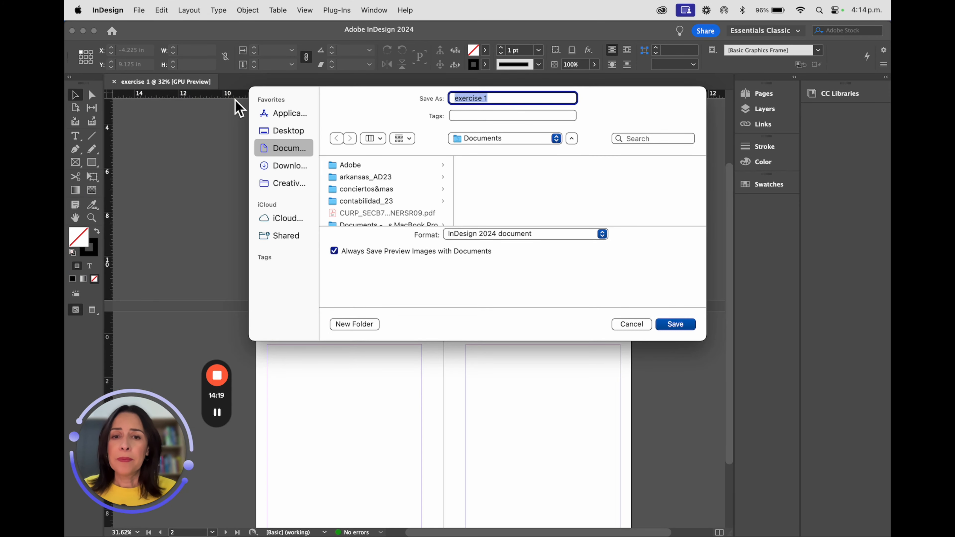
pyautogui.click(491, 233)
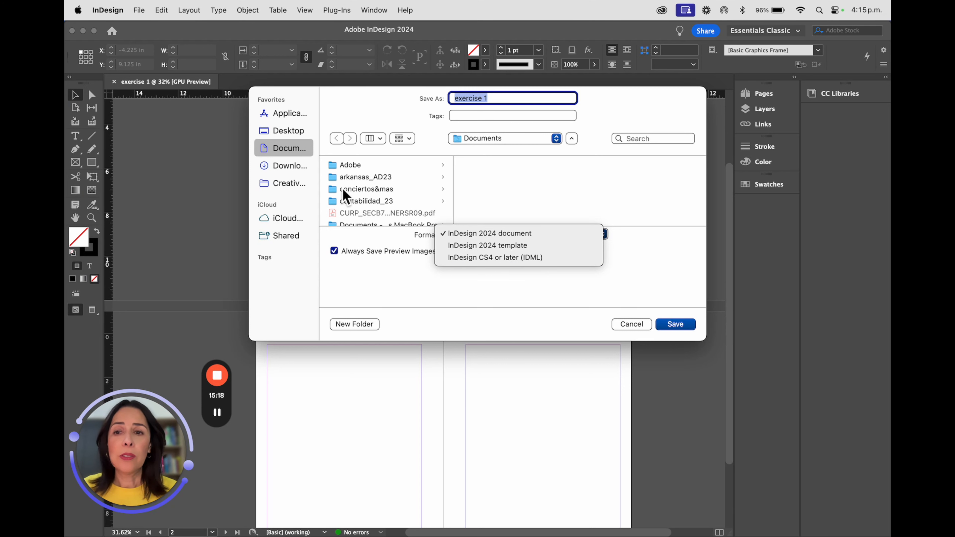
pyautogui.click(293, 135)
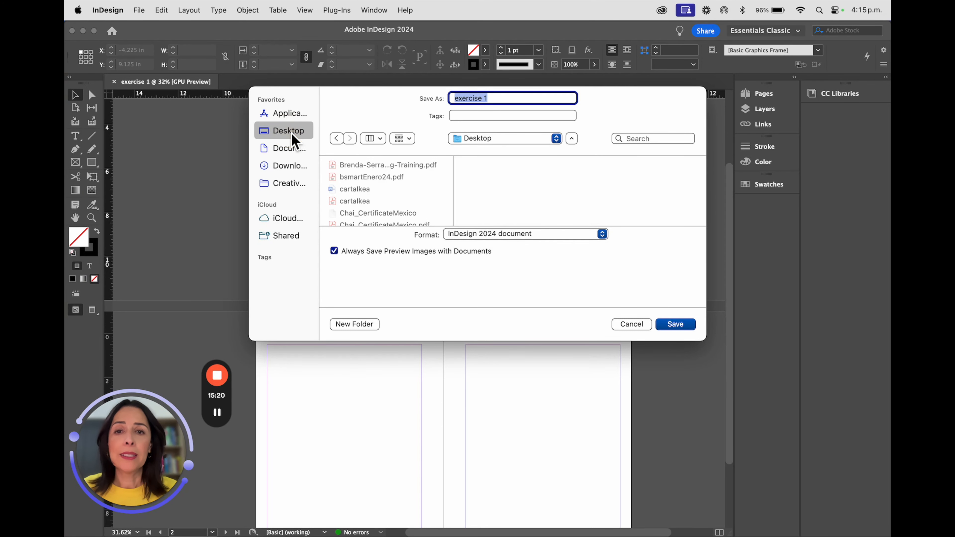
pyautogui.click(363, 328)
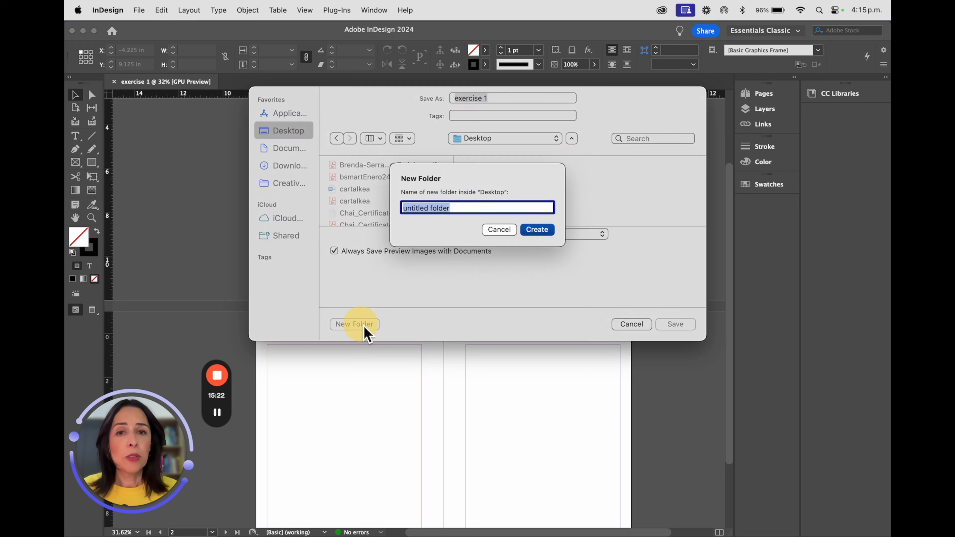
pyautogui.write('Indesign')
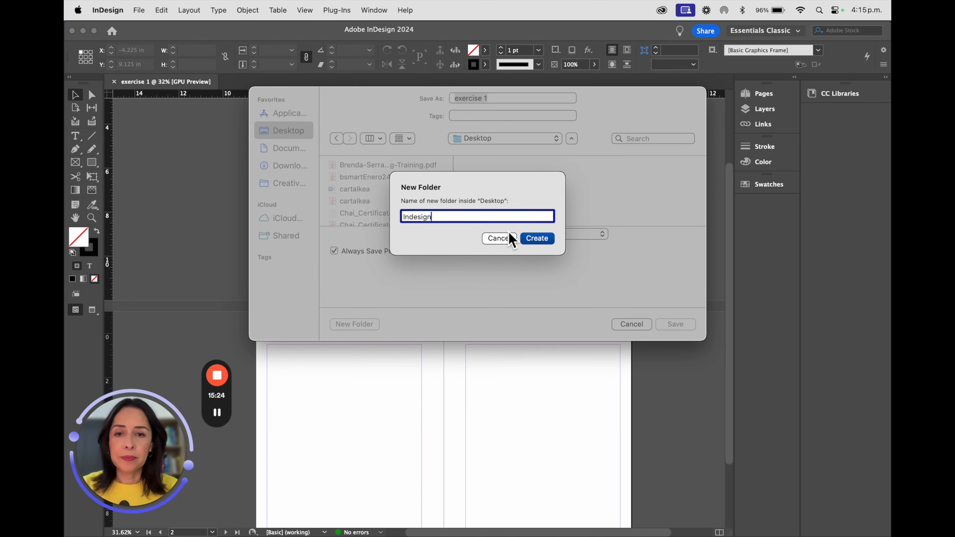
pyautogui.write(' Course')
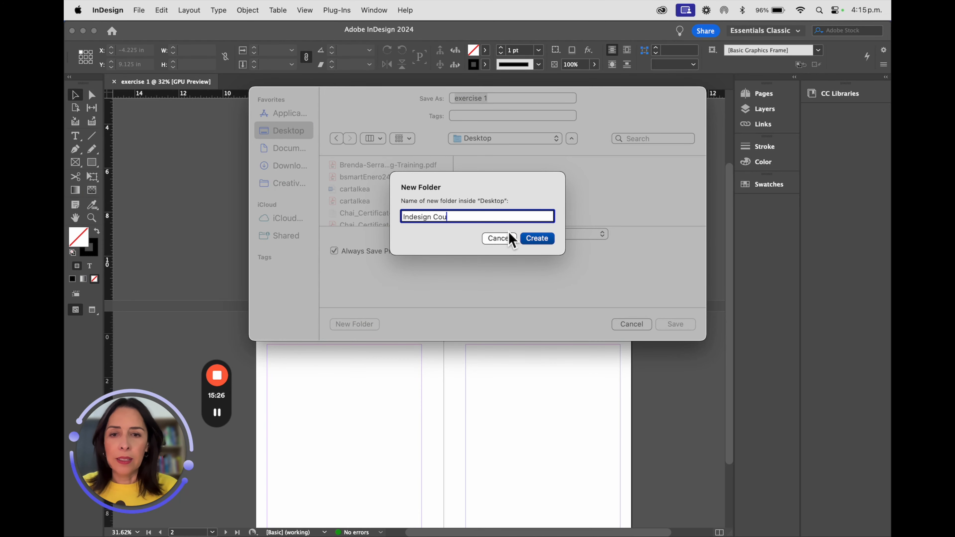
pyautogui.click(535, 239)
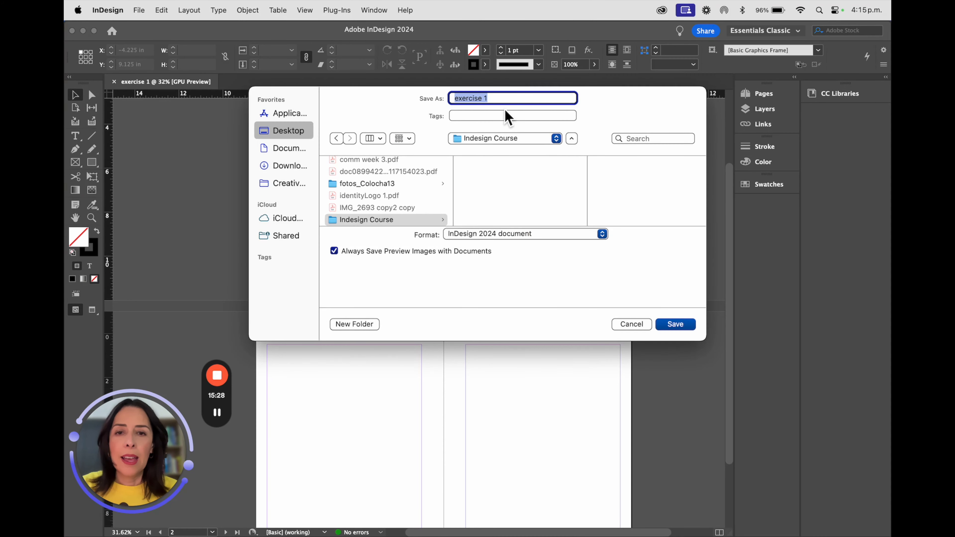
pyautogui.click(674, 324)
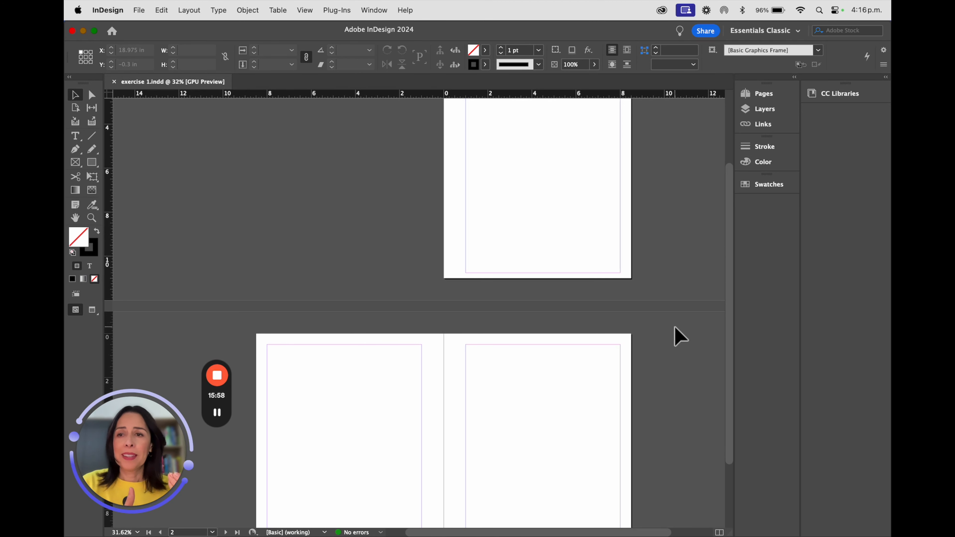
# - Scroll through the document's three pages
pyautogui.scroll(3, 554, 223)
pyautogui.hscroll(1, 554, 223)
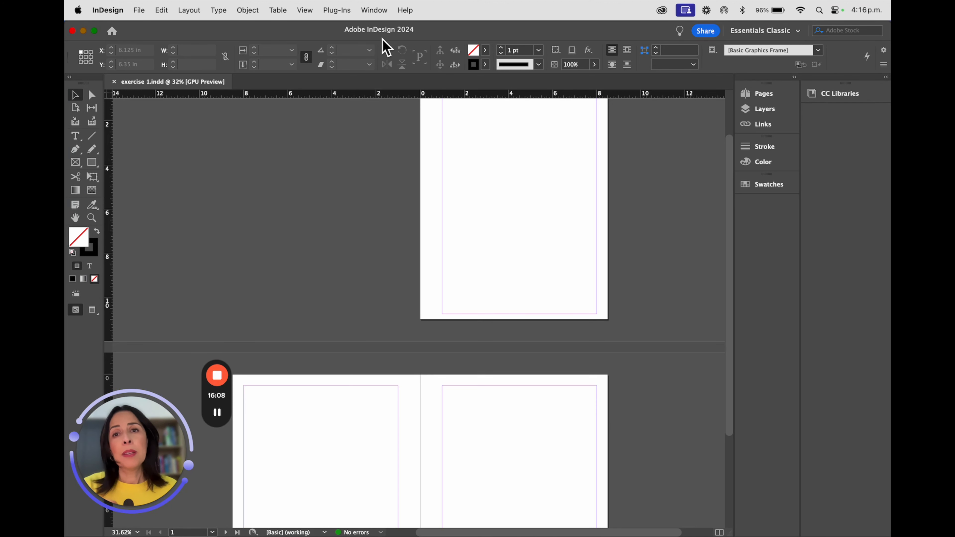
pyautogui.click(374, 12)
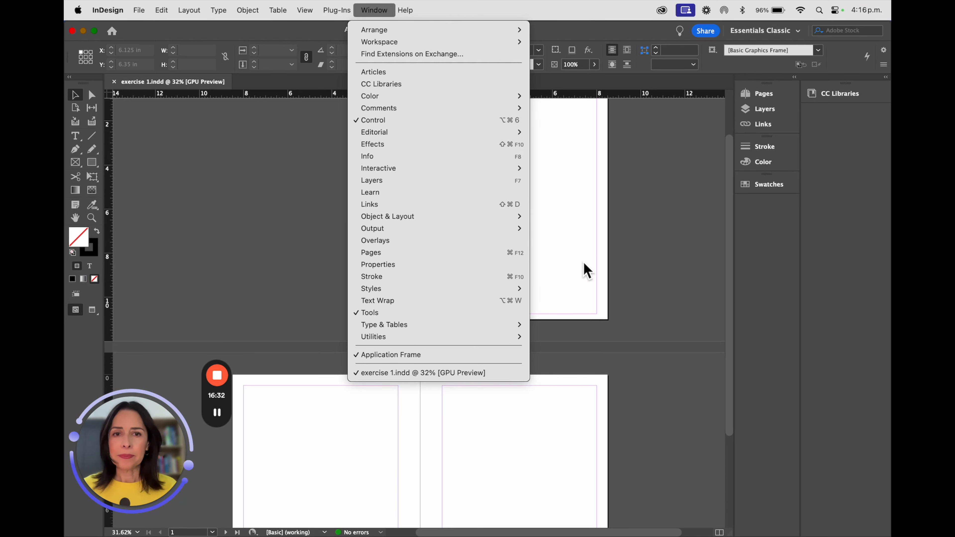
pyautogui.click(588, 215)
pyautogui.scroll(3, 567, 262)
pyautogui.scroll(-5, 570, 264)
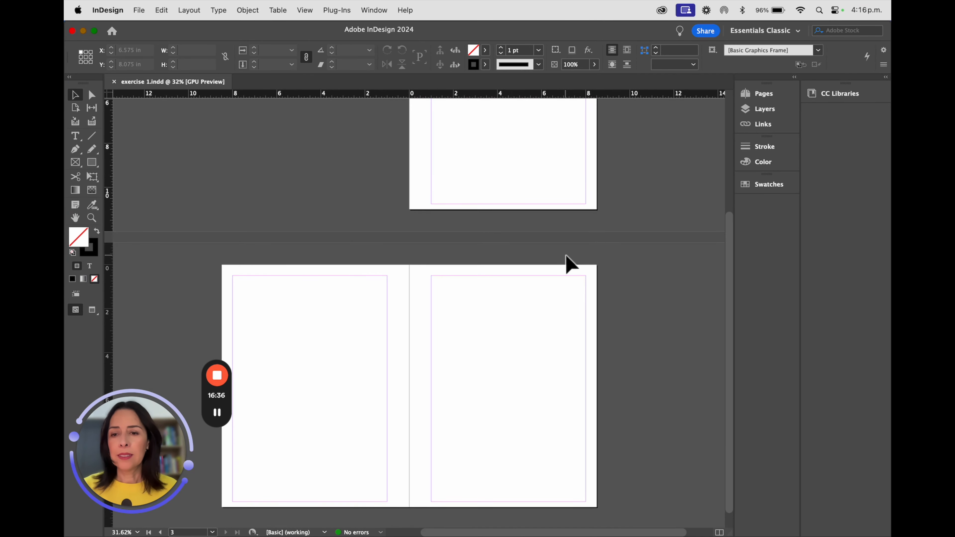
pyautogui.scroll(2, 571, 265)
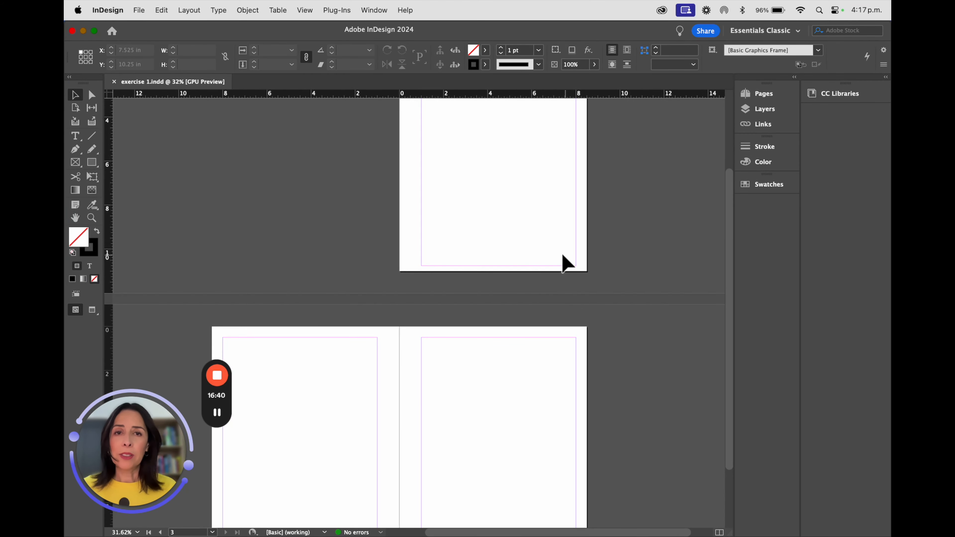
pyautogui.scroll(-2, 536, 282)
pyautogui.scroll(6, 535, 282)
pyautogui.scroll(-2, 539, 288)
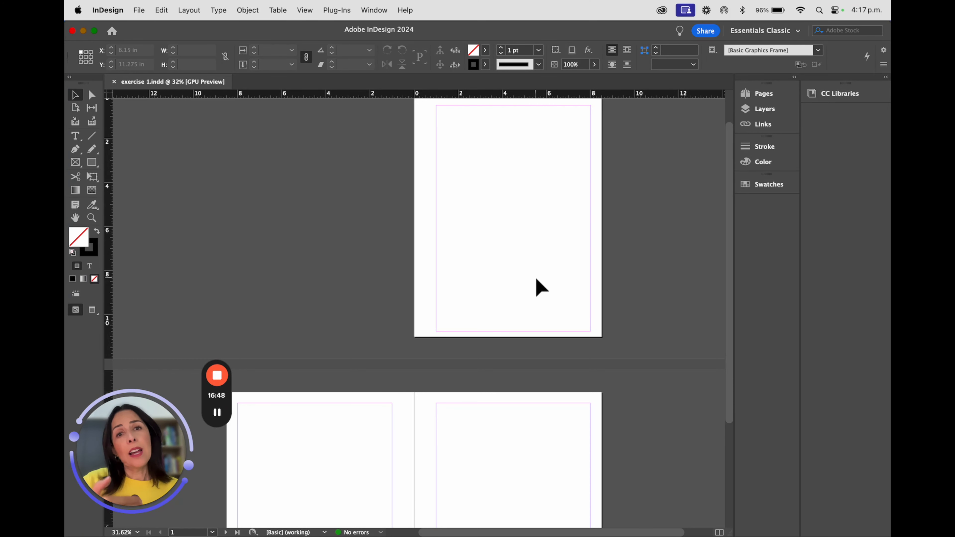
# - Switch to Firefox
pyautogui.moveTo(240, 532)
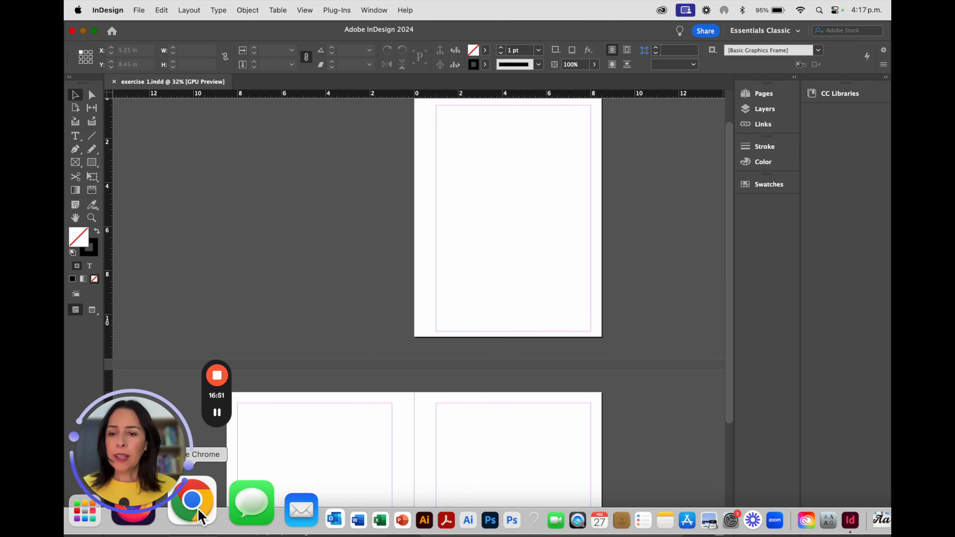
pyautogui.click(198, 508)
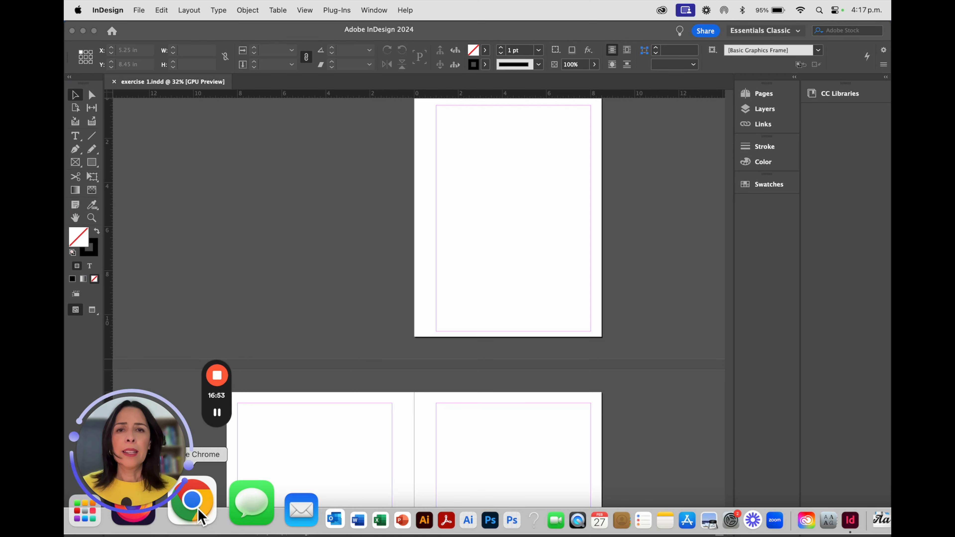
pyautogui.moveTo(133, 449); pyautogui.dragTo(131, 371)
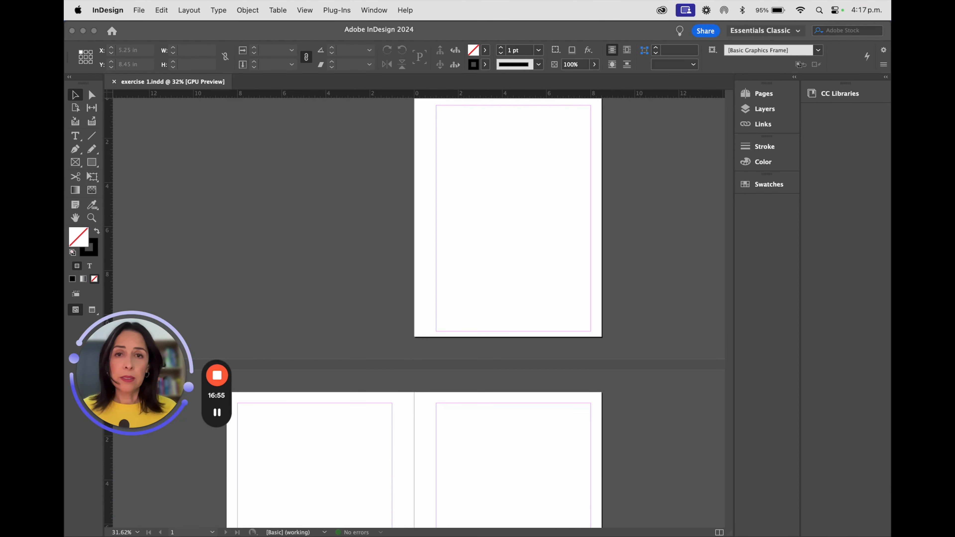
pyautogui.moveTo(183, 517)
pyautogui.click(176, 523)
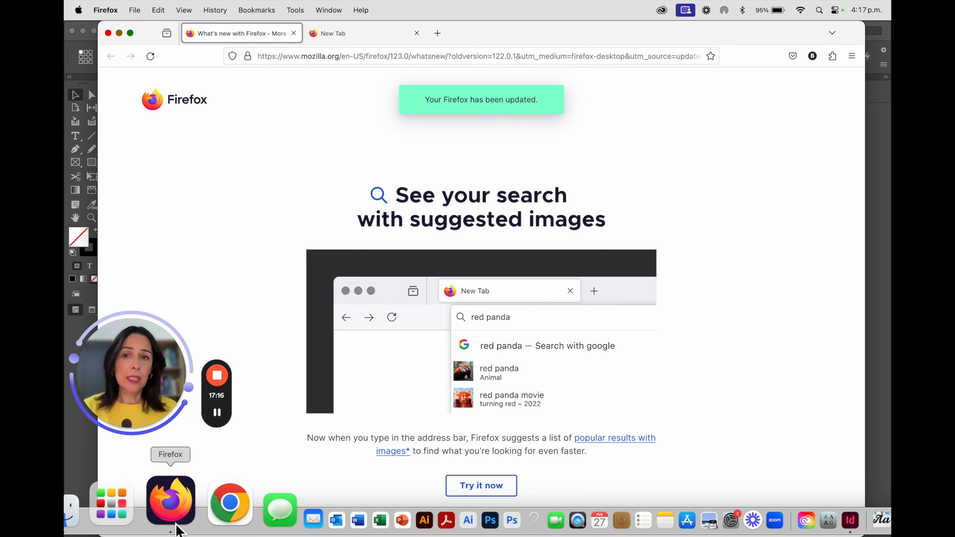
# - Search Google for dog and open the image results
pyautogui.click(321, 60)
pyautogui.write('dog')
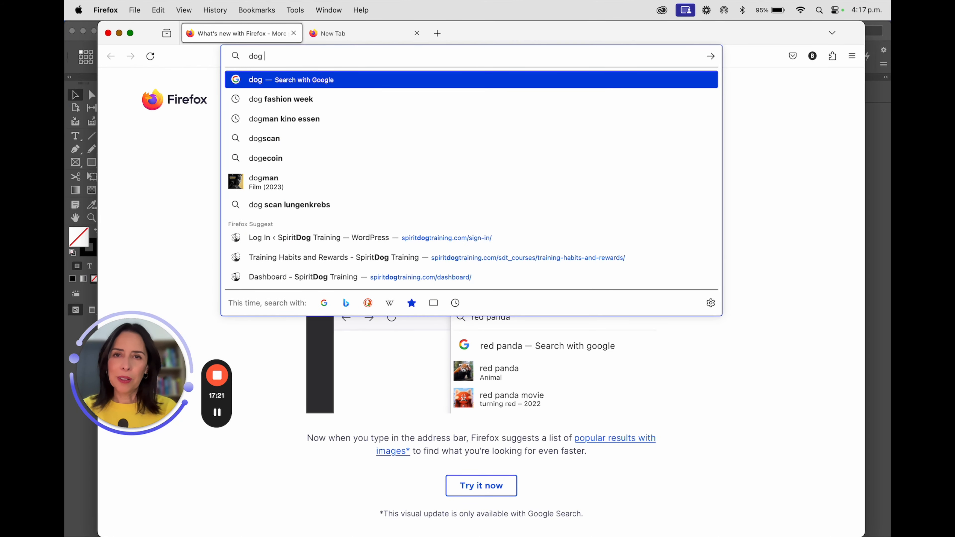
pyautogui.press('Return')
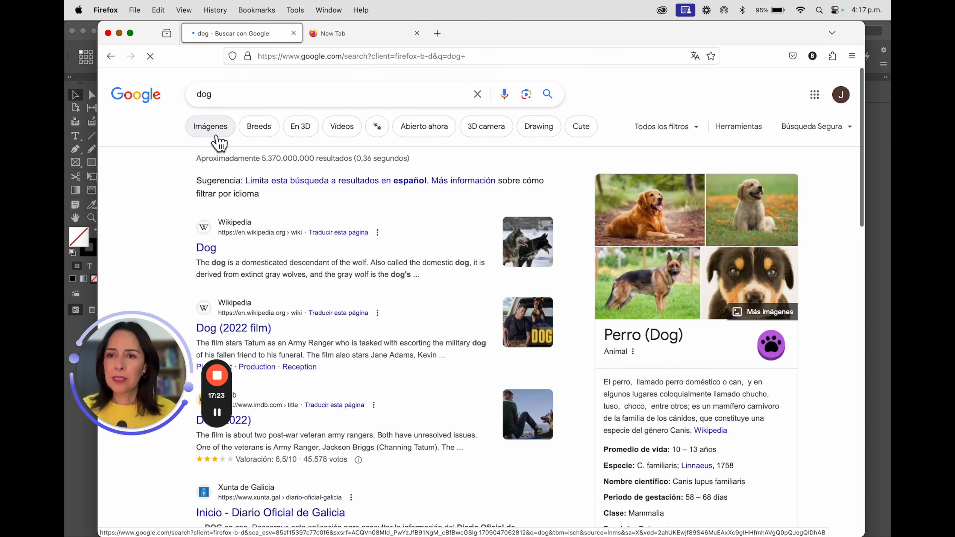
pyautogui.click(218, 136)
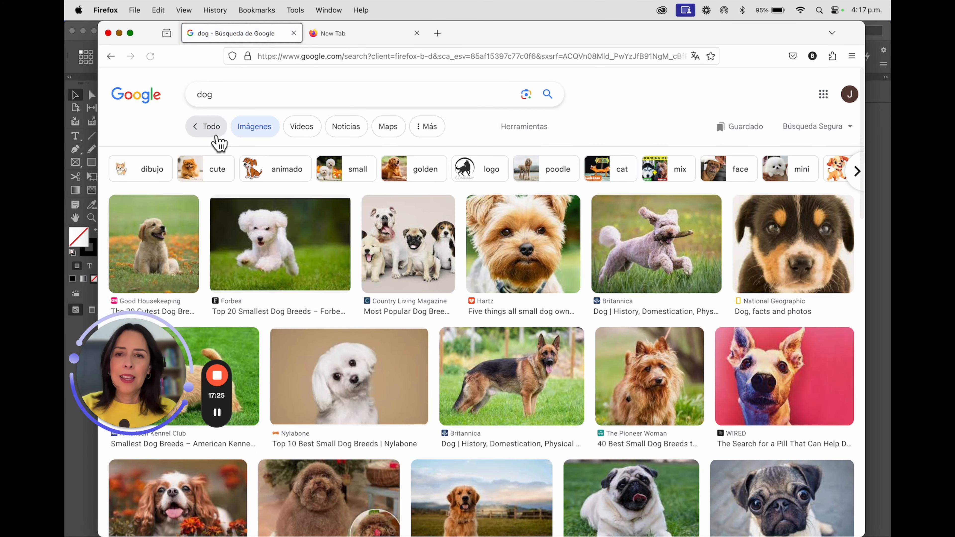
# - Filter the Google image results to show only large images
pyautogui.click(526, 129)
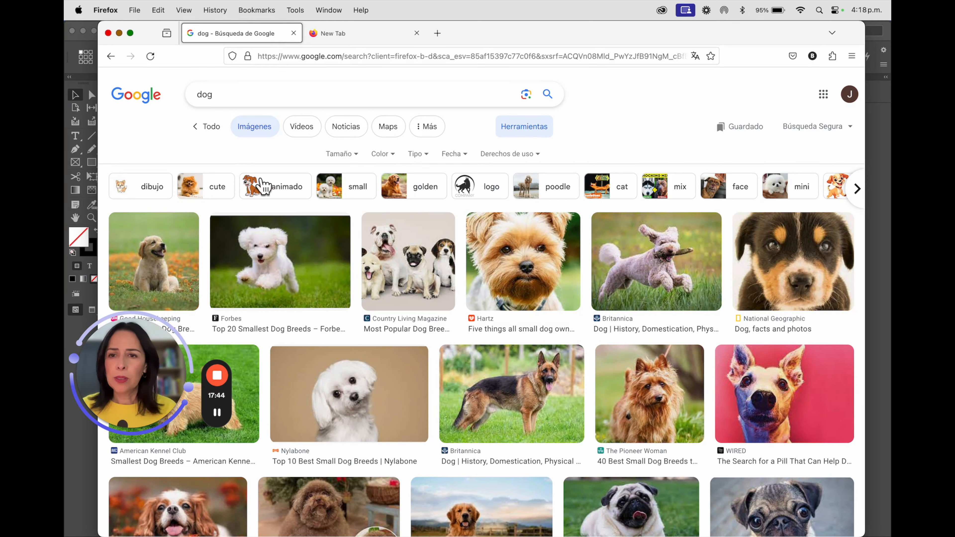
pyautogui.click(343, 155)
pyautogui.click(340, 190)
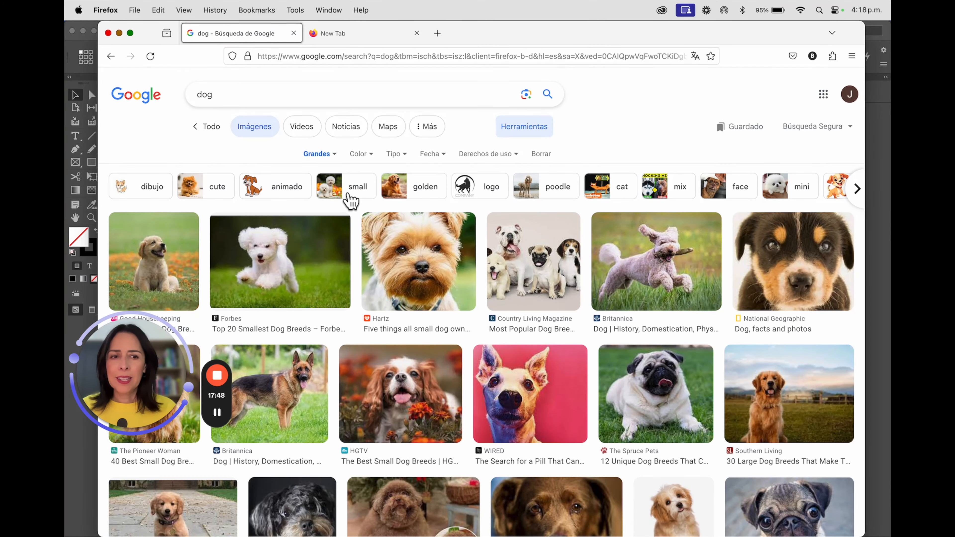
# - Save the golden puppy image as a JPEG into the Indesign Course folder on the Desktop
pyautogui.click(179, 263)
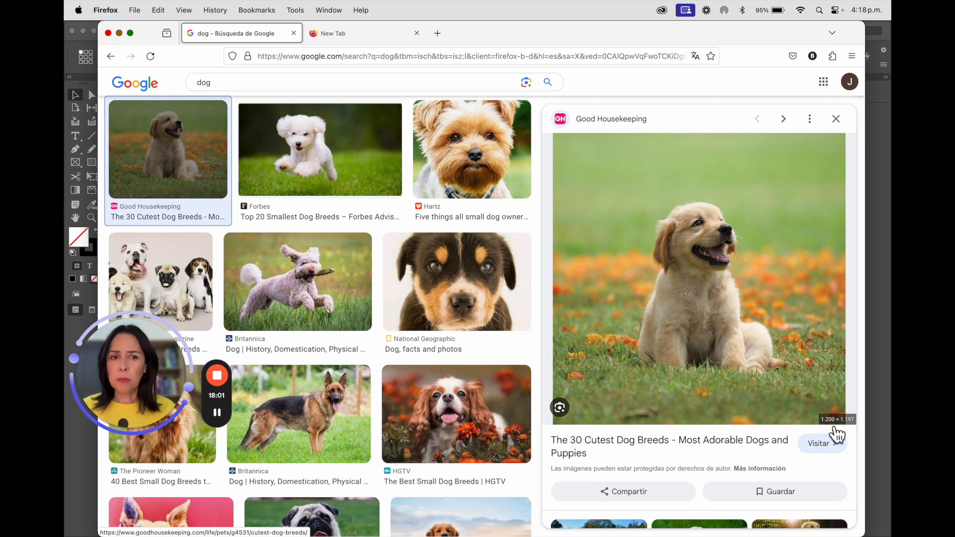
pyautogui.rightClick(766, 340)
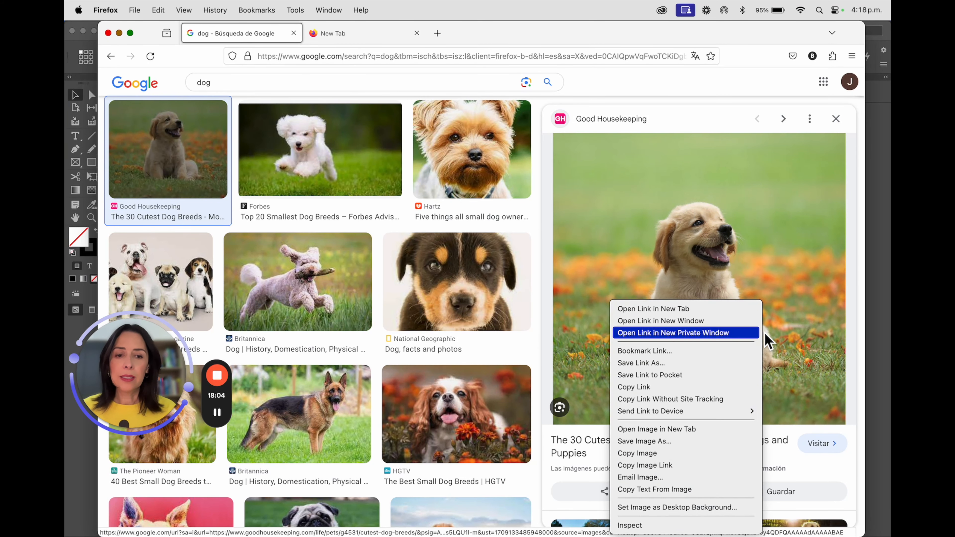
pyautogui.click(741, 441)
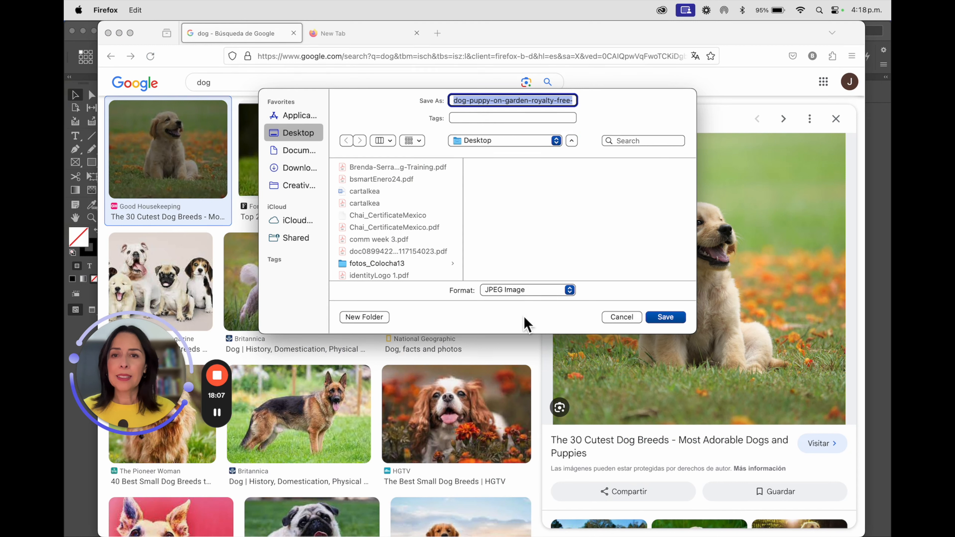
pyautogui.scroll(-10, 410, 270)
pyautogui.scroll(5, 410, 270)
pyautogui.scroll(4, 410, 270)
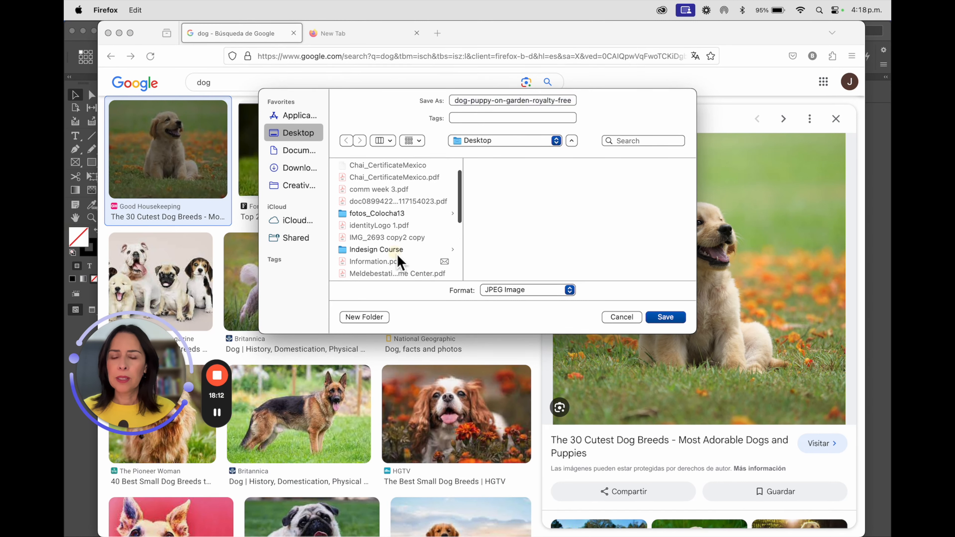
pyautogui.click(399, 250)
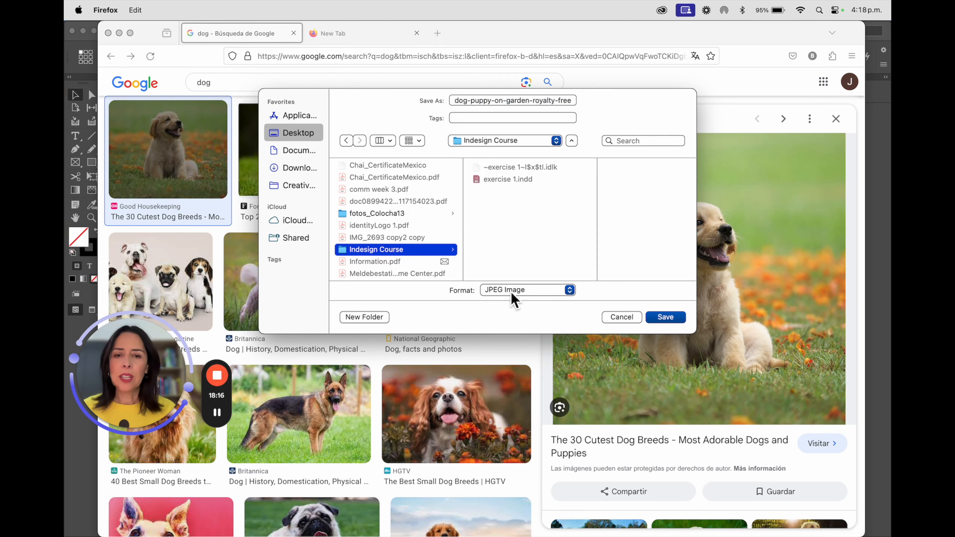
pyautogui.click(522, 291)
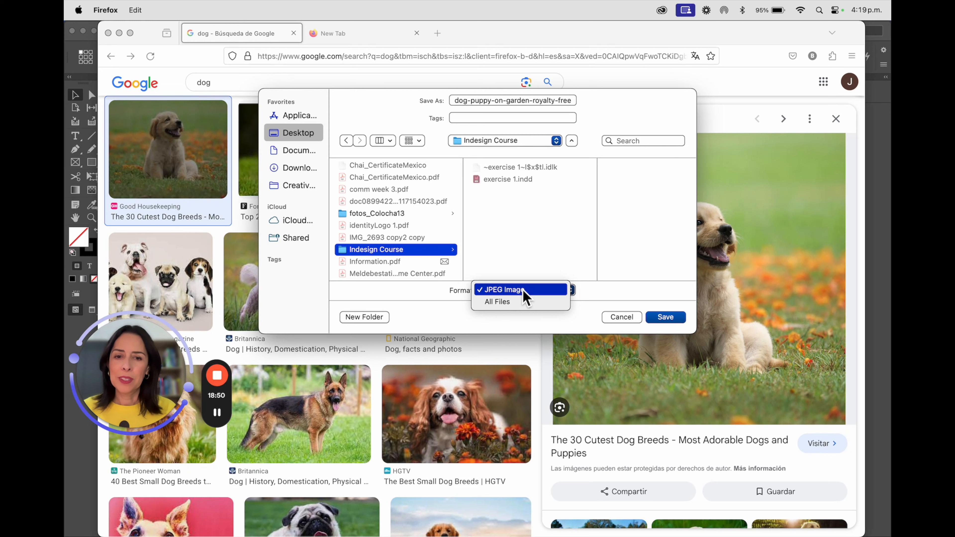
pyautogui.click(530, 297)
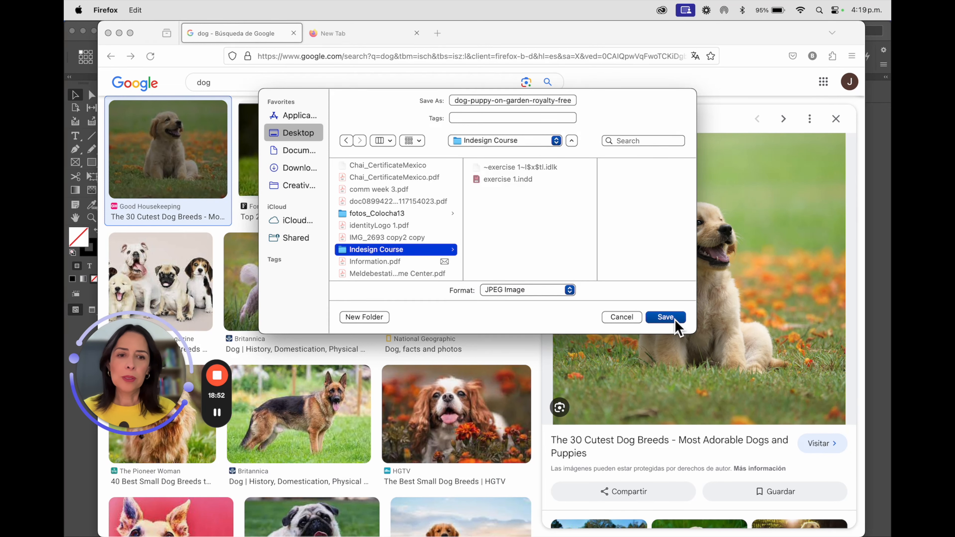
pyautogui.click(676, 318)
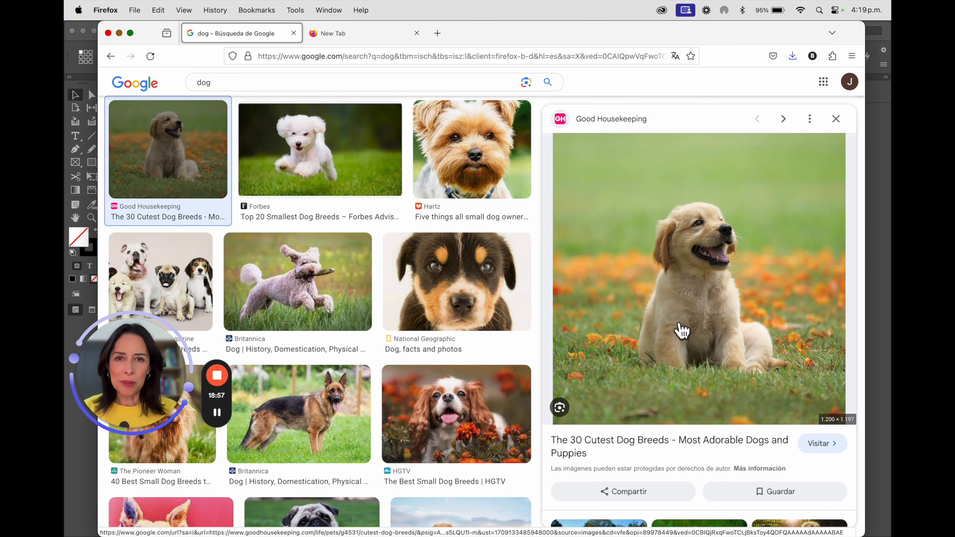
# - Switch to InDesign and place the saved dog-puppy-on-garden image at the top-left corner of page 1
pyautogui.moveTo(370, 529)
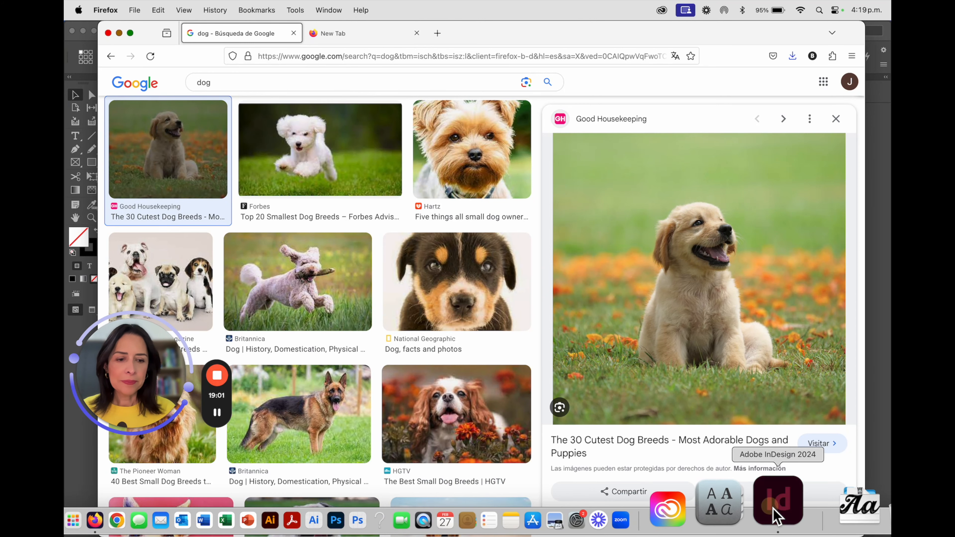
pyautogui.click(774, 515)
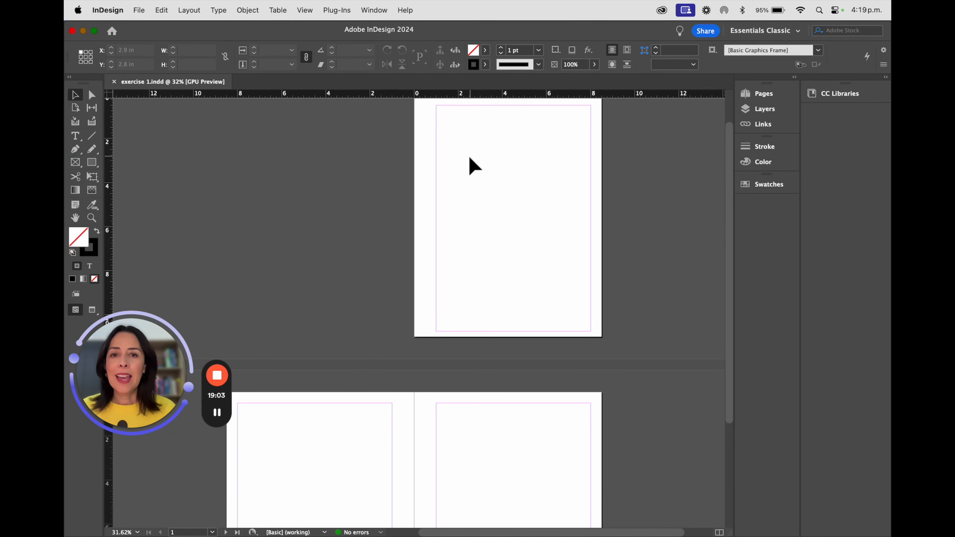
pyautogui.scroll(2, 470, 157)
pyautogui.hscroll(1, 470, 157)
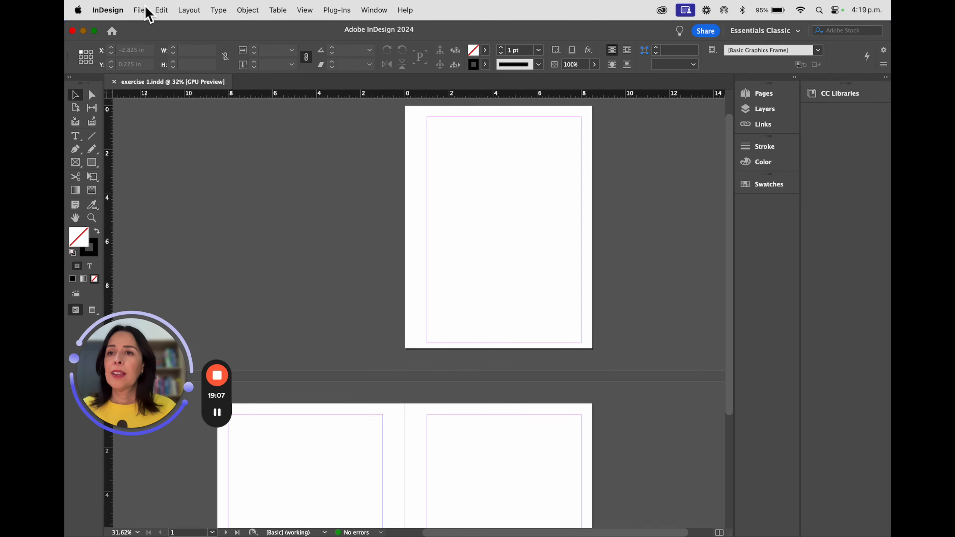
pyautogui.click(140, 10)
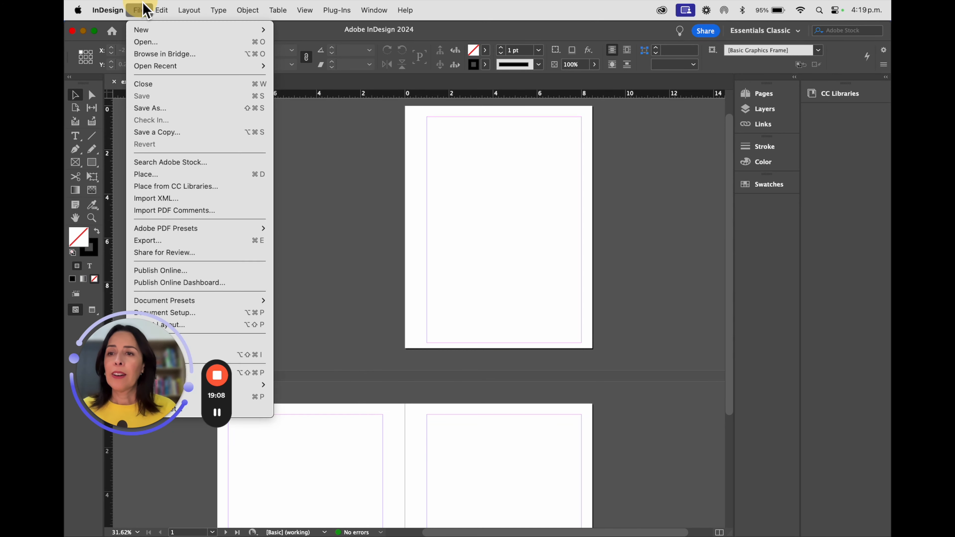
pyautogui.click(194, 177)
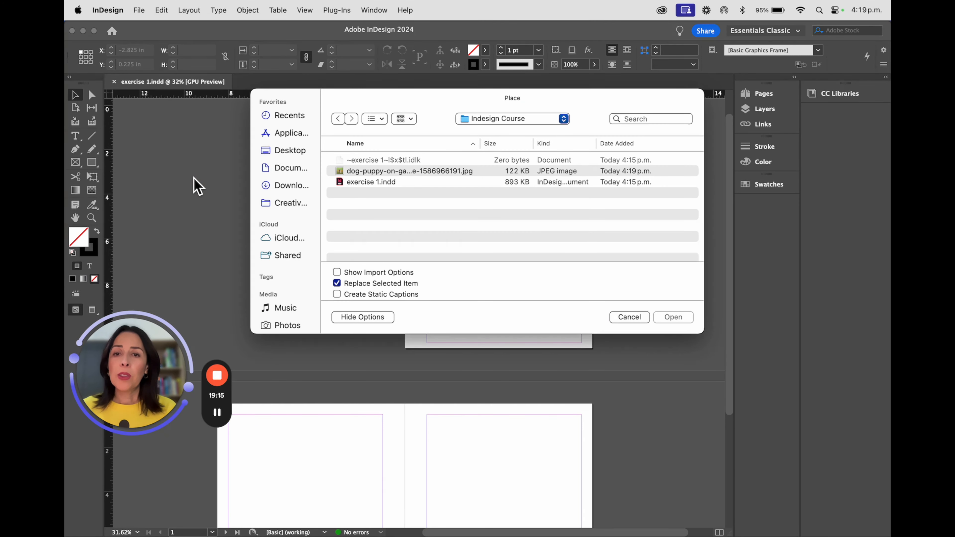
pyautogui.click(378, 172)
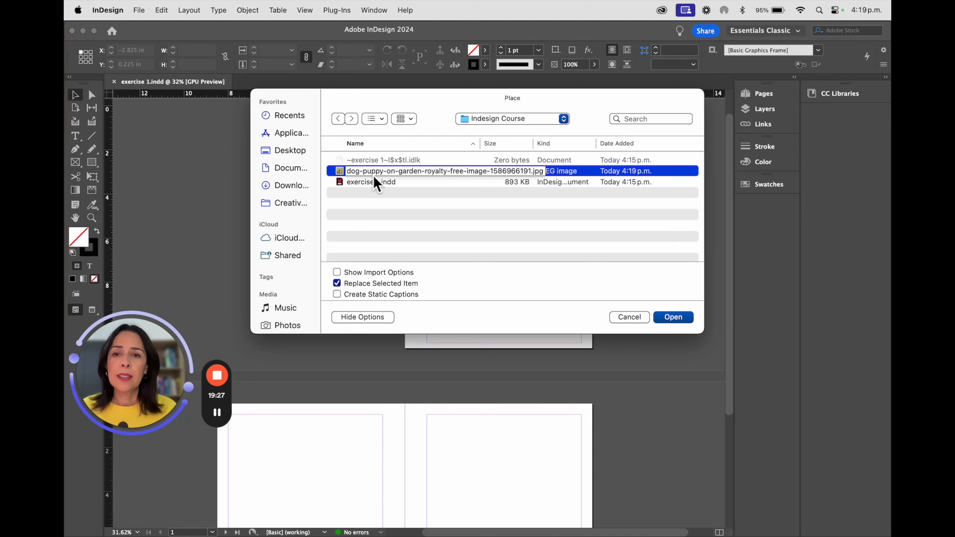
pyautogui.click(673, 317)
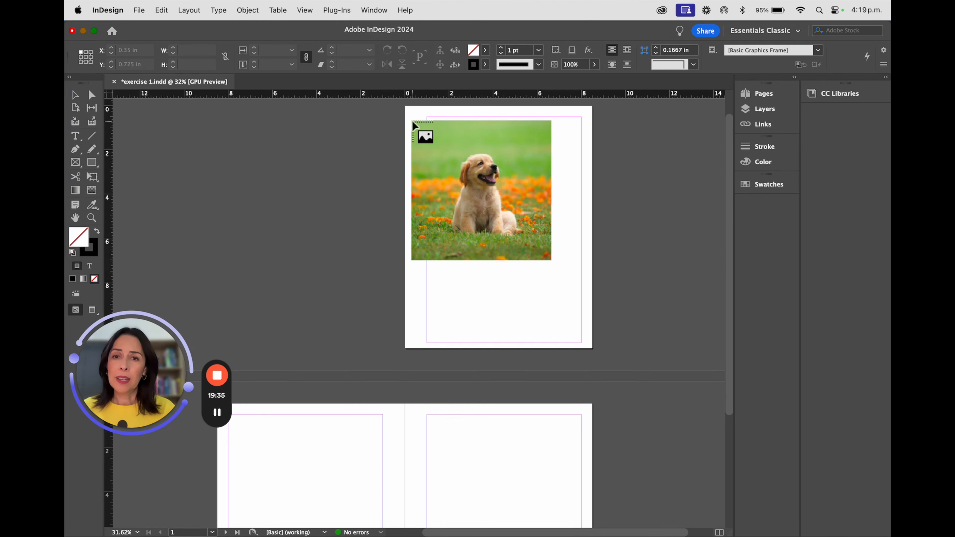
pyautogui.click(412, 120)
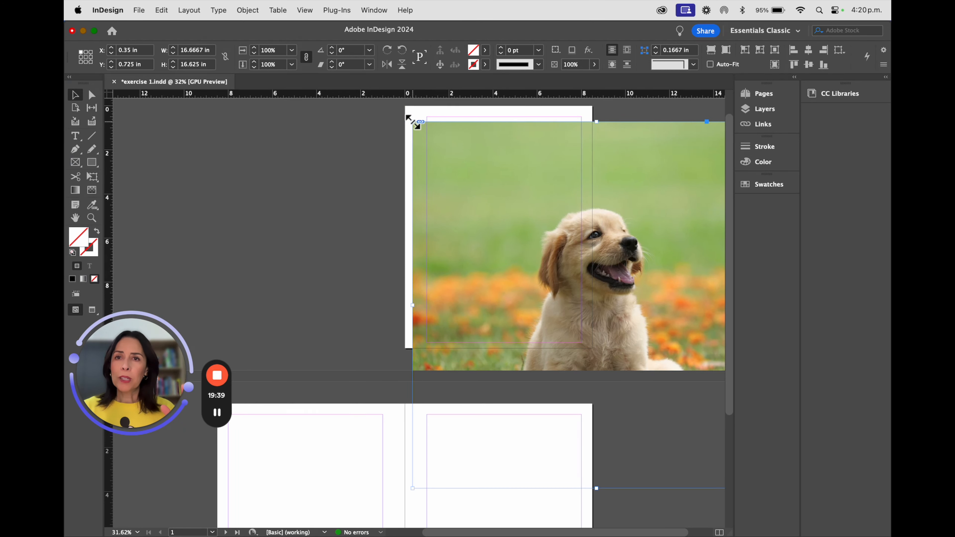
# - Try resizing and repositioning the placed image frame, then undo those changes
pyautogui.hscroll(1, 413, 122)
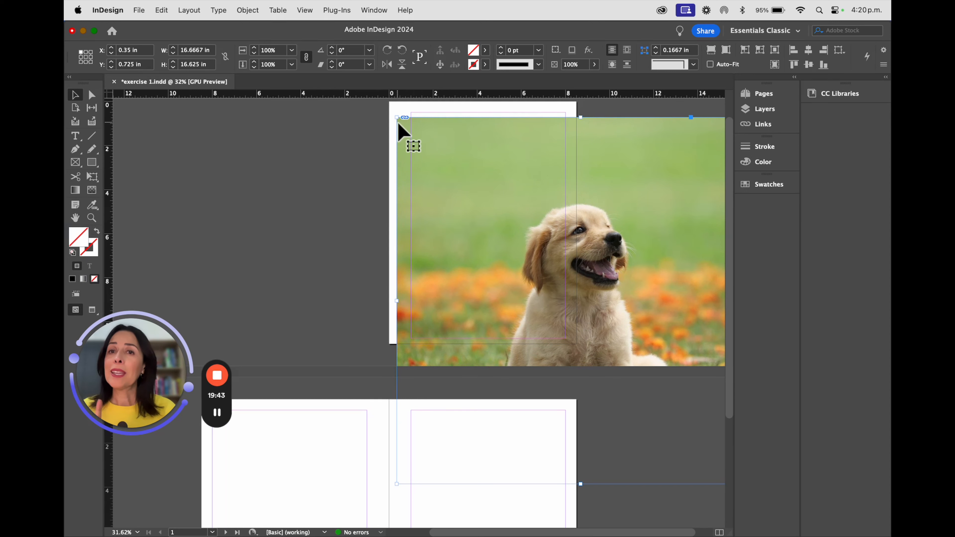
pyautogui.moveTo(396, 117); pyautogui.dragTo(571, 262)
pyautogui.moveTo(625, 295); pyautogui.dragTo(468, 204)
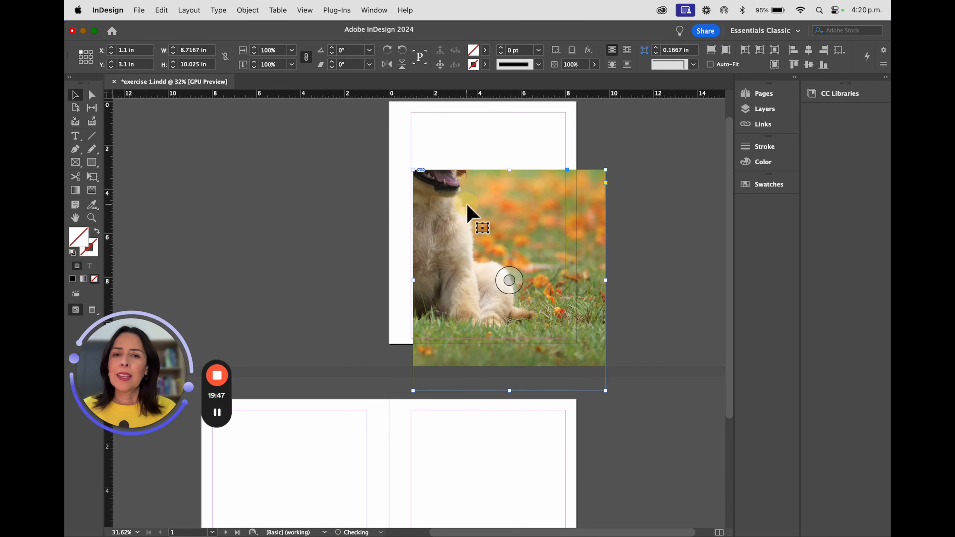
pyautogui.moveTo(605, 391); pyautogui.dragTo(526, 311)
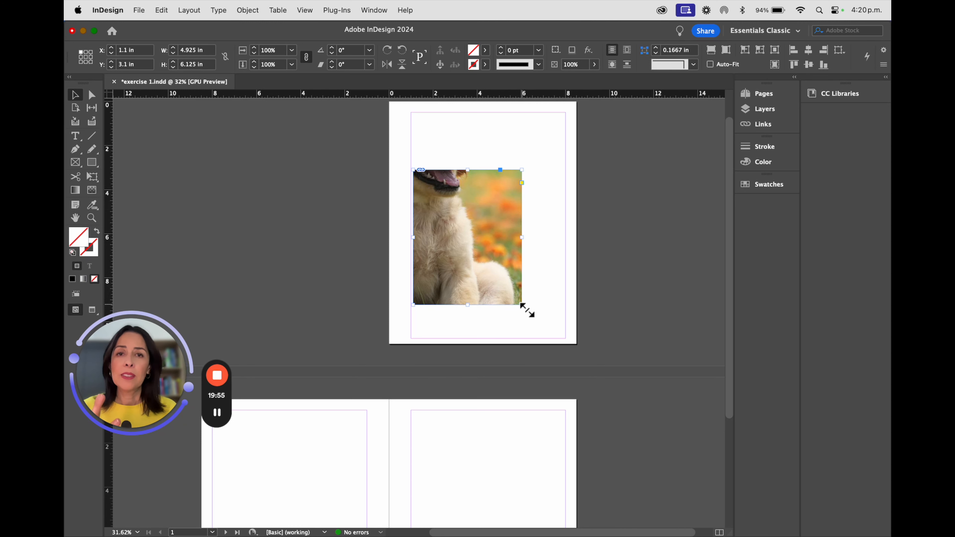
pyautogui.press('super+z')
pyautogui.press('super+z')
pyautogui.press('super+z')
pyautogui.press('super+z')
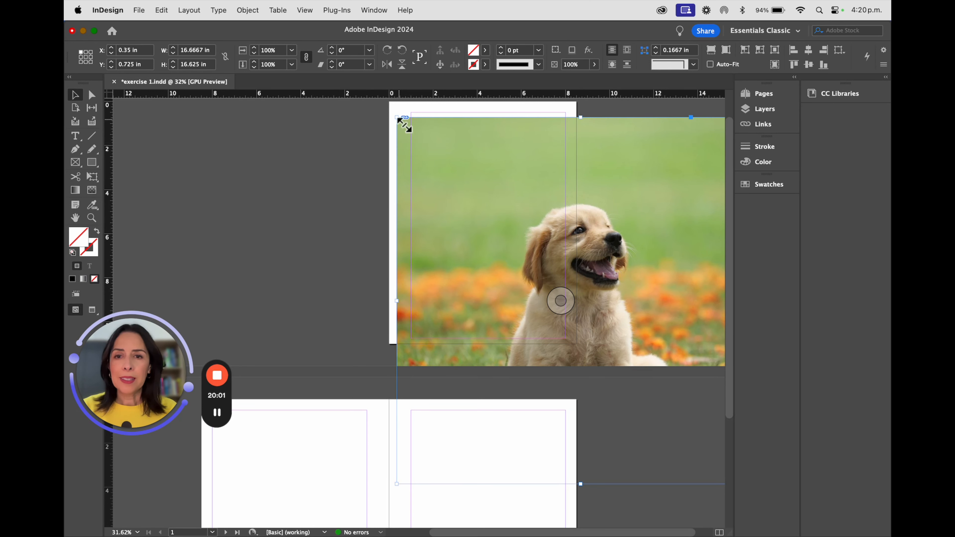
# - Try scaling the image down and moving it, then undo both changes
pyautogui.moveTo(397, 118); pyautogui.dragTo(416, 149)
pyautogui.moveTo(477, 222); pyautogui.dragTo(477, 218)
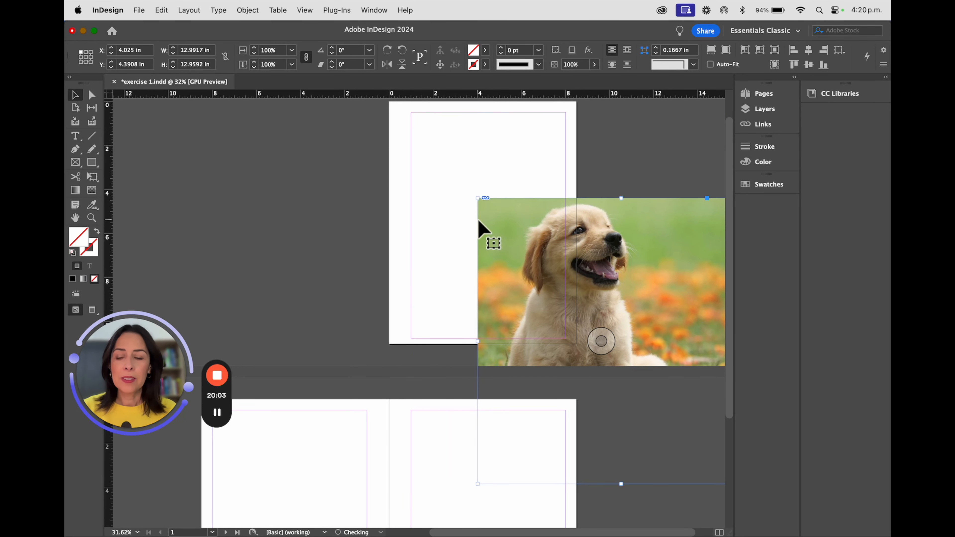
pyautogui.moveTo(600, 222); pyautogui.dragTo(479, 149)
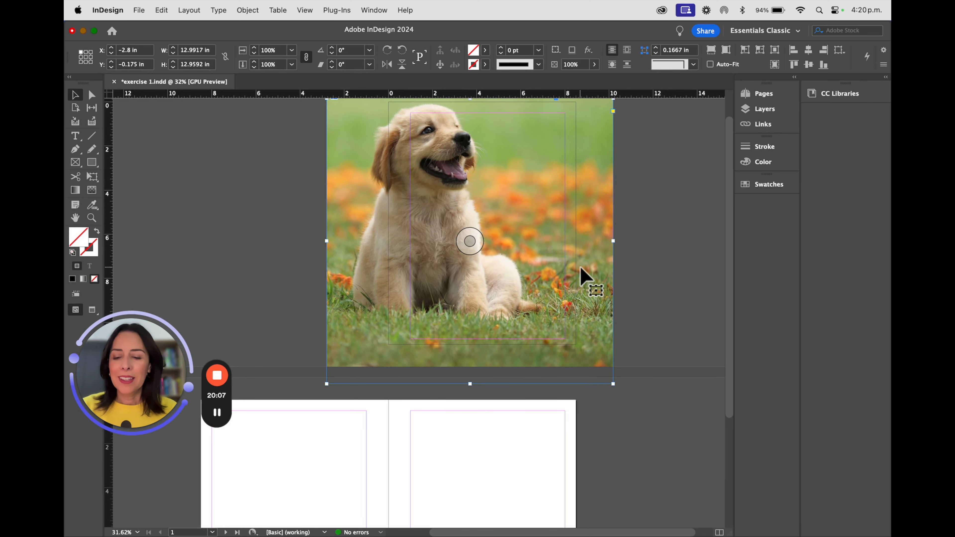
pyautogui.press('super+z')
pyautogui.press('super+z')
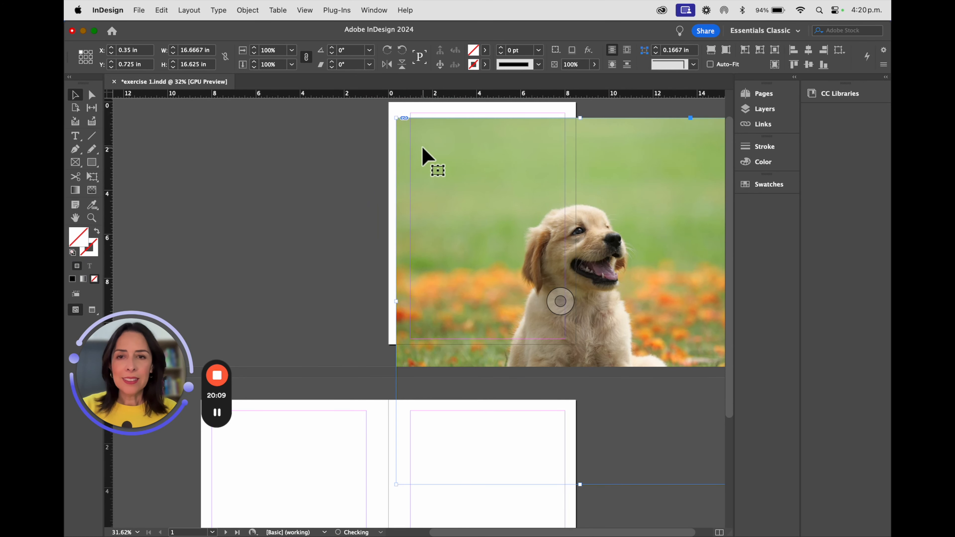
# - Scale the image down and align its frame's corner with the top-left corner of page 1
pyautogui.moveTo(401, 121); pyautogui.dragTo(486, 213)
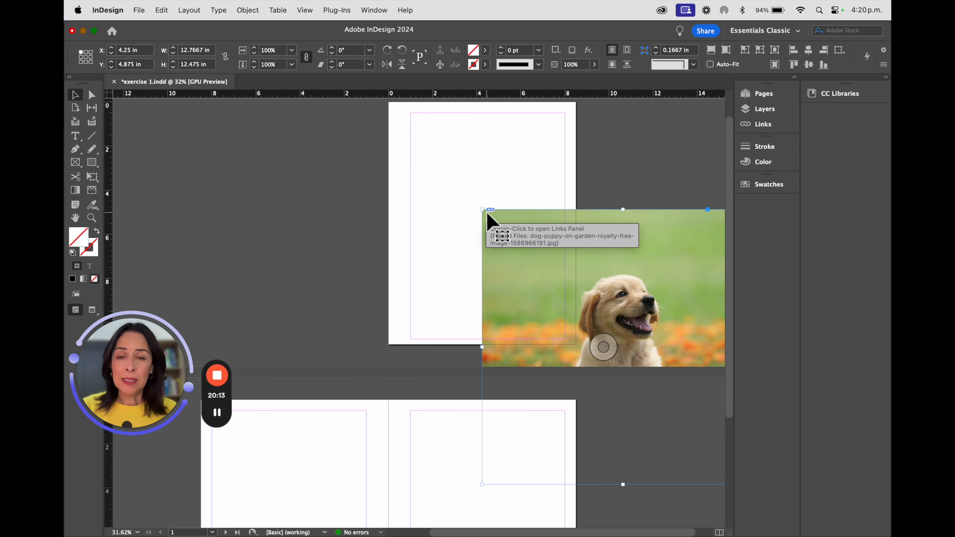
pyautogui.moveTo(651, 289); pyautogui.dragTo(444, 161)
pyautogui.scroll(2, 576, 219)
pyautogui.rightClick(575, 196)
pyautogui.click(558, 172)
pyautogui.moveTo(284, 134); pyautogui.dragTo(368, 133)
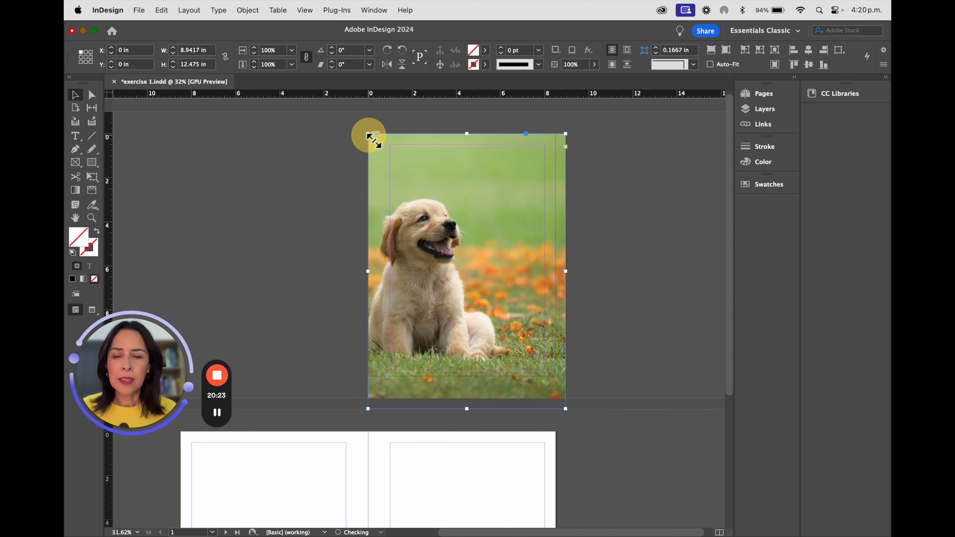
# - Resize the placed image frame to 8.5 × 11 in so it exactly fills page 1
pyautogui.moveTo(467, 409); pyautogui.dragTo(467, 396)
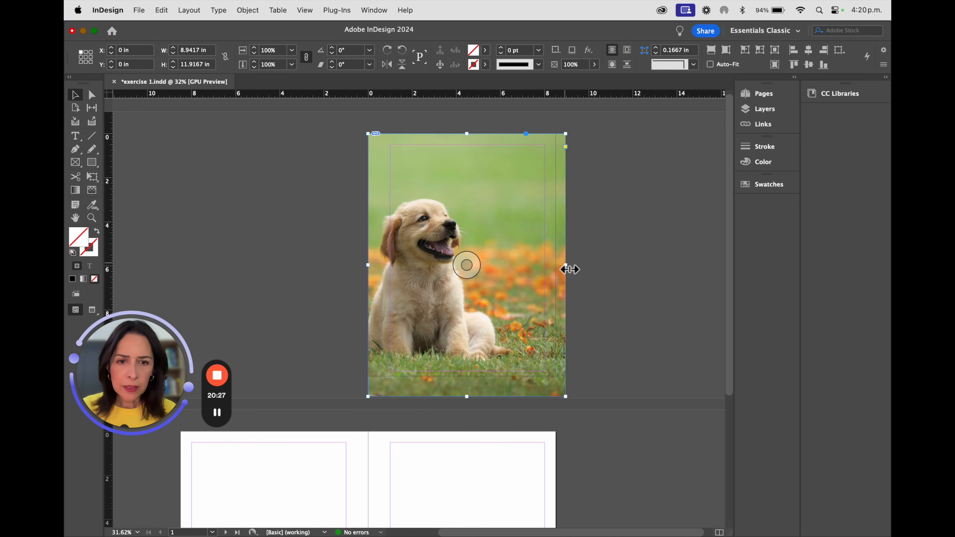
pyautogui.moveTo(566, 265); pyautogui.dragTo(555, 263)
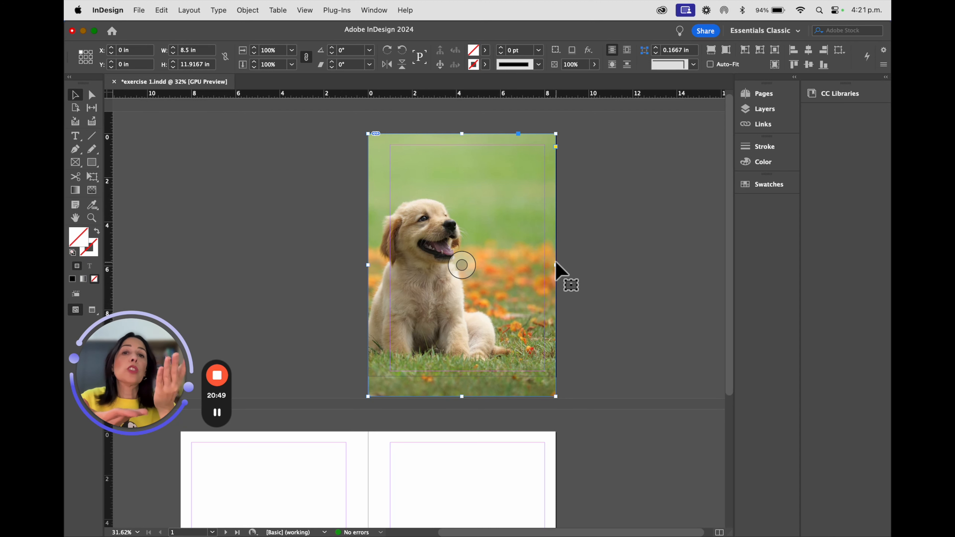
pyautogui.keyDown('alt'); pyautogui.scroll(3, 414, 160); pyautogui.keyUp('alt')
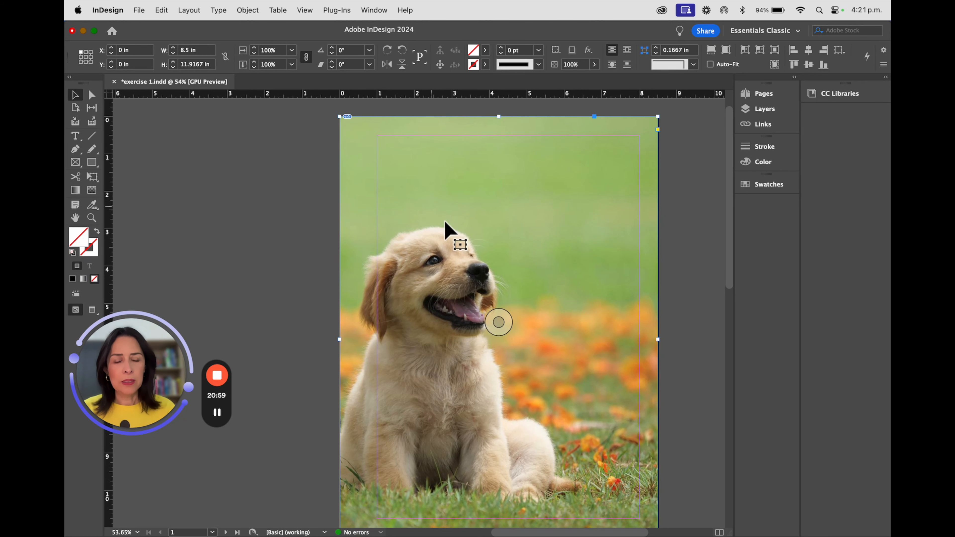
pyautogui.scroll(-6, 463, 245)
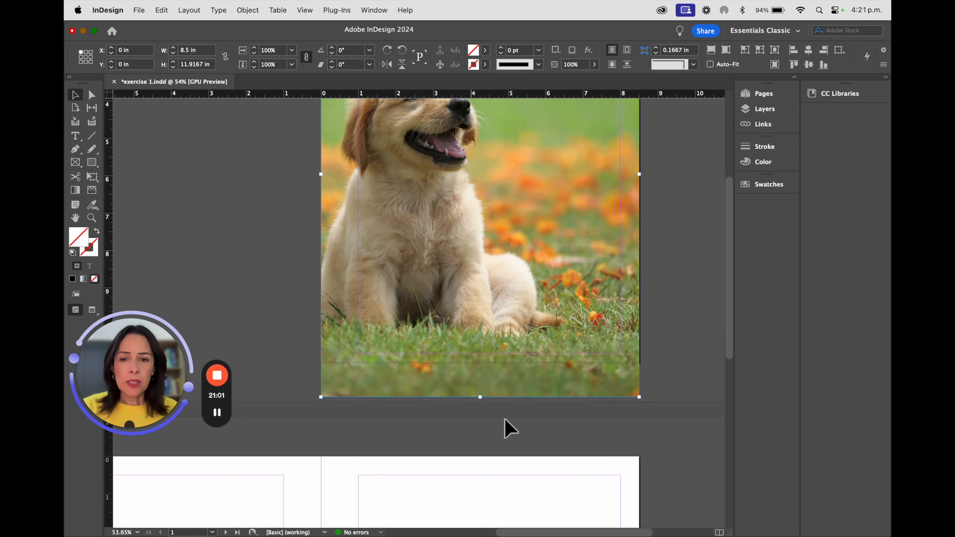
pyautogui.moveTo(480, 397); pyautogui.dragTo(485, 364)
pyautogui.scroll(3, 625, 352)
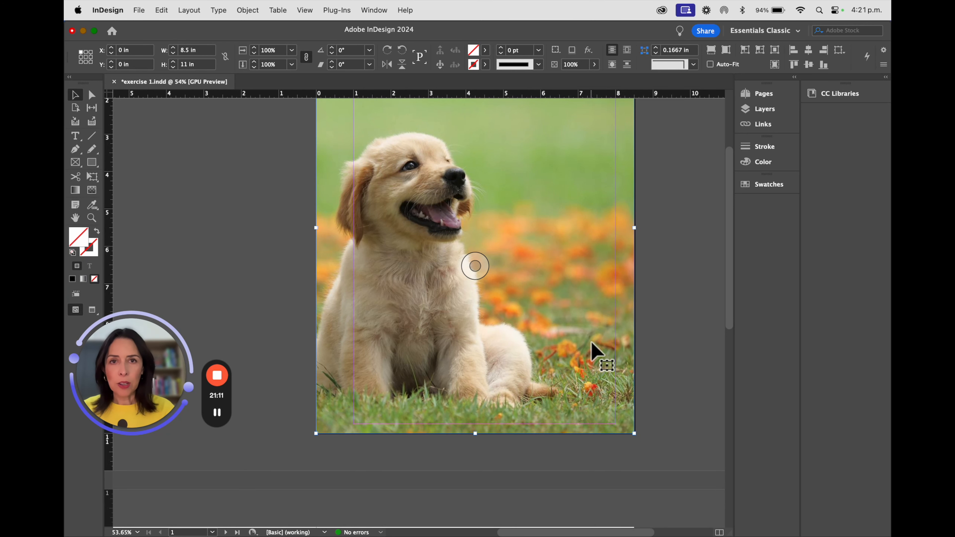
# - Try moving and resizing the image frame, then restore it to 8.5 × 11 in at the page's top-left corner
pyautogui.moveTo(592, 341); pyautogui.dragTo(691, 358)
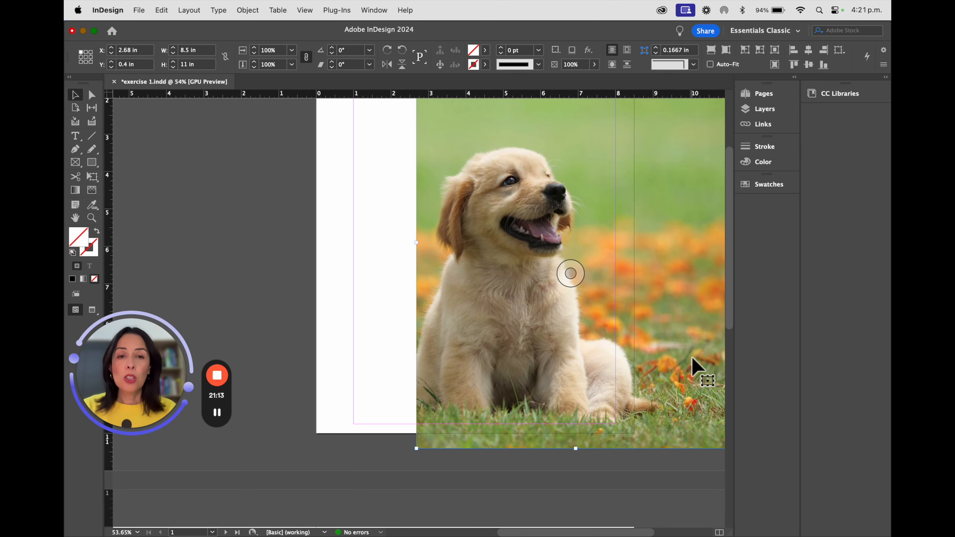
pyautogui.press('super+z')
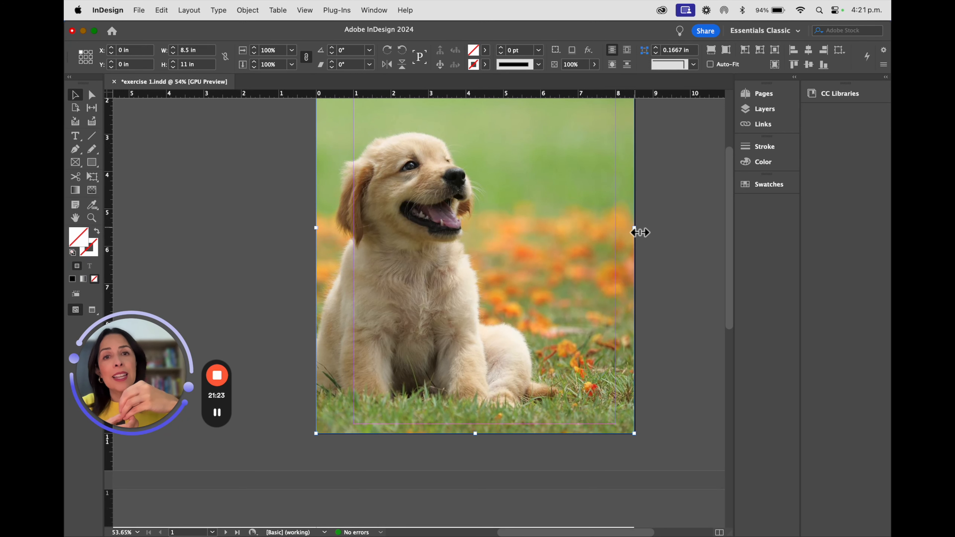
pyautogui.moveTo(639, 232)
pyautogui.mouseDown()
pyautogui.moveTo(522, 228)
pyautogui.moveTo(635, 229)
pyautogui.mouseUp()
pyautogui.scroll(3, 552, 230)
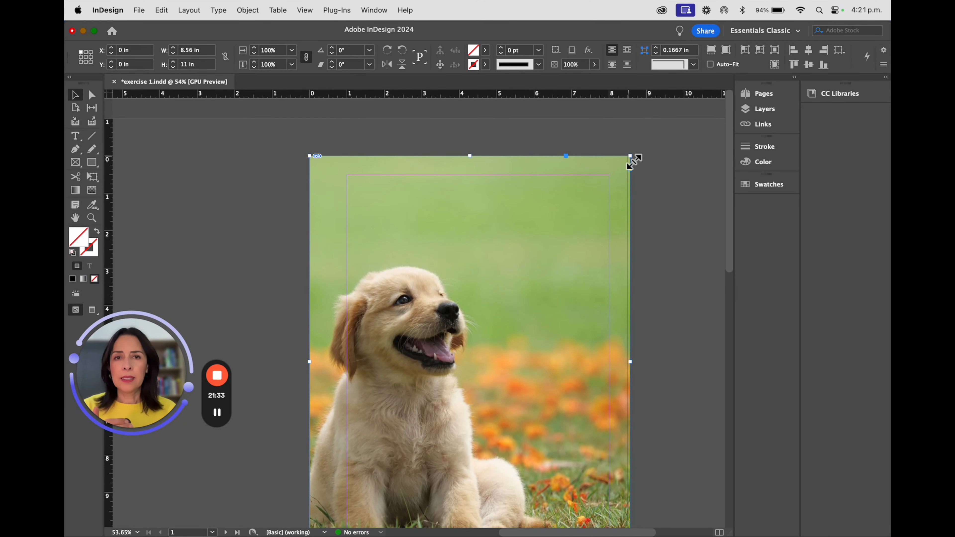
pyautogui.moveTo(633, 157); pyautogui.dragTo(508, 246)
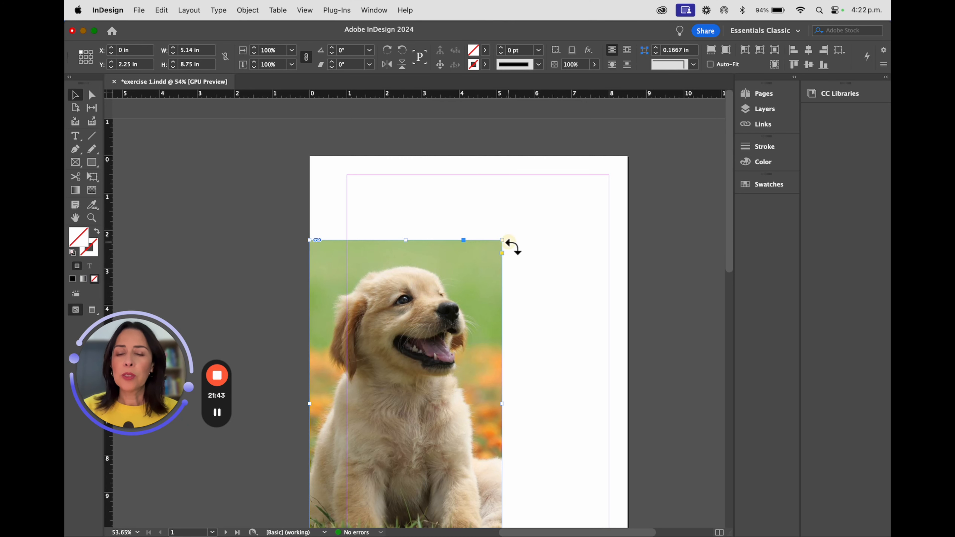
pyautogui.moveTo(511, 245); pyautogui.dragTo(582, 363)
pyautogui.press('super+z')
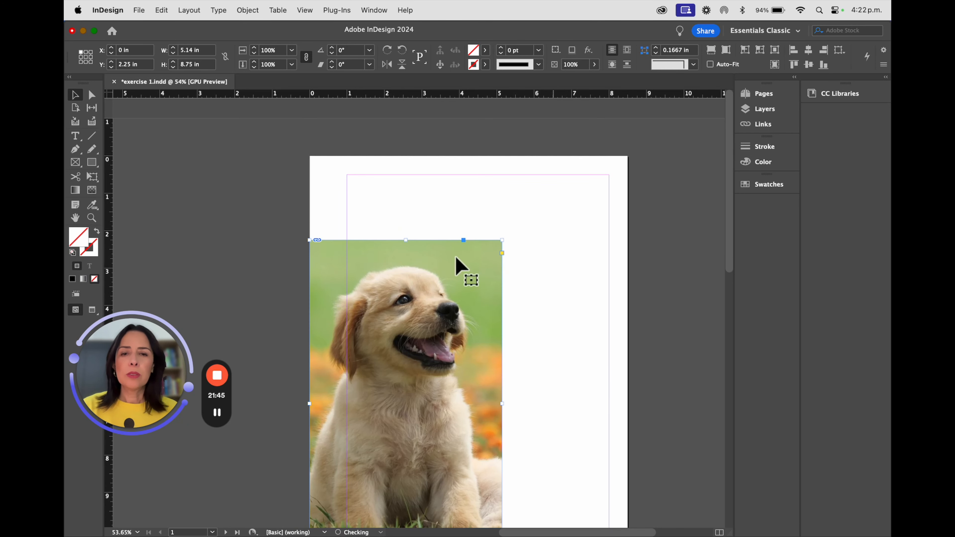
pyautogui.moveTo(504, 242); pyautogui.dragTo(627, 156)
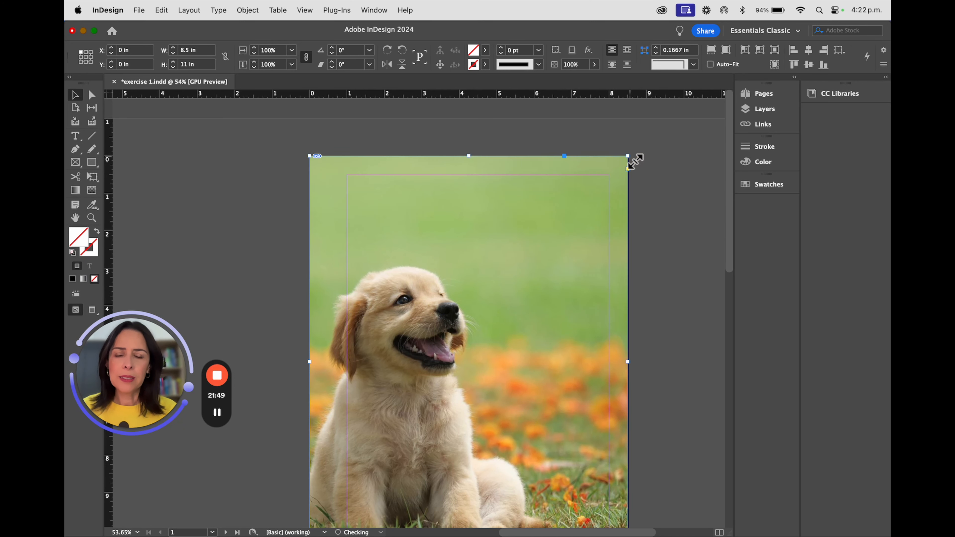
pyautogui.scroll(-1, 574, 303)
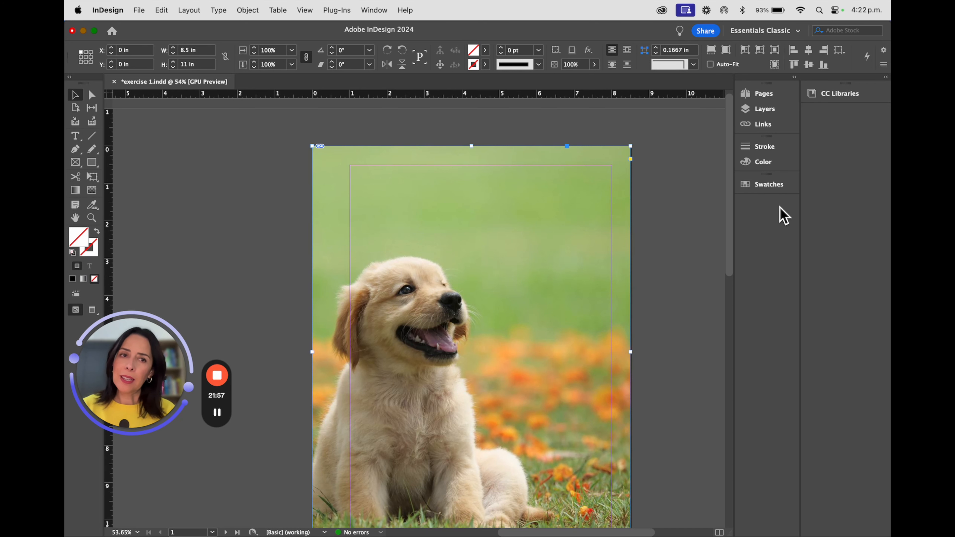
# - Open the Links panel and inspect the link of the placed dog-puppy image, then collapse the panel
pyautogui.click(766, 129)
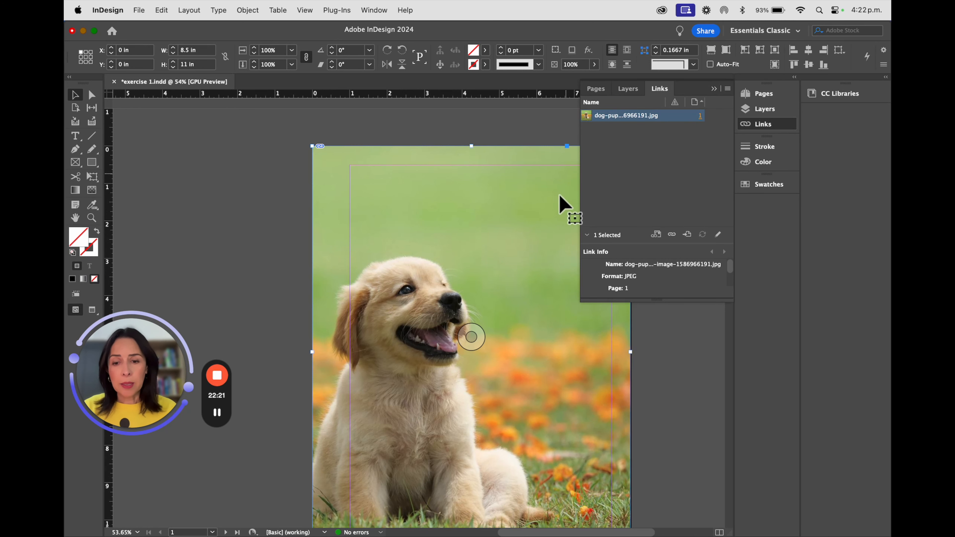
pyautogui.click(381, 532)
pyautogui.click(383, 533)
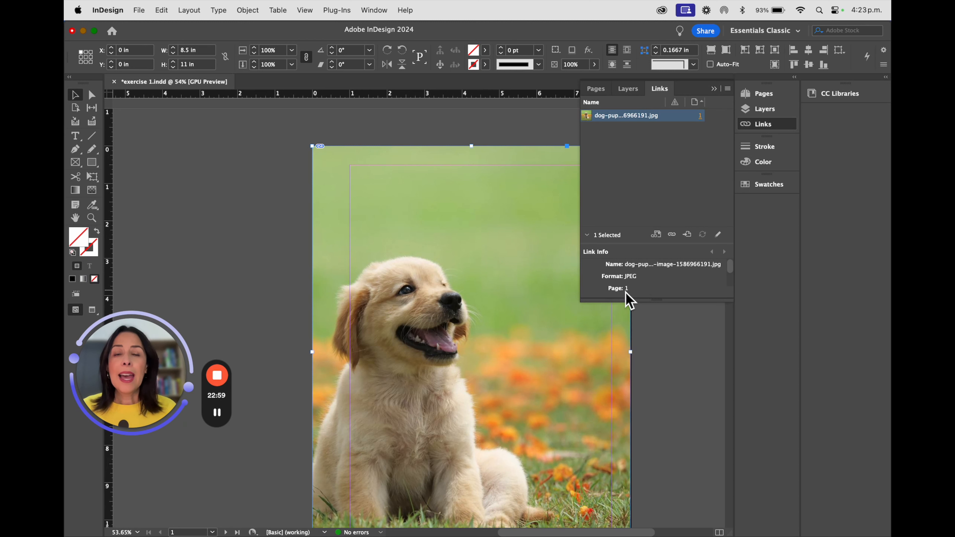
pyautogui.click(700, 116)
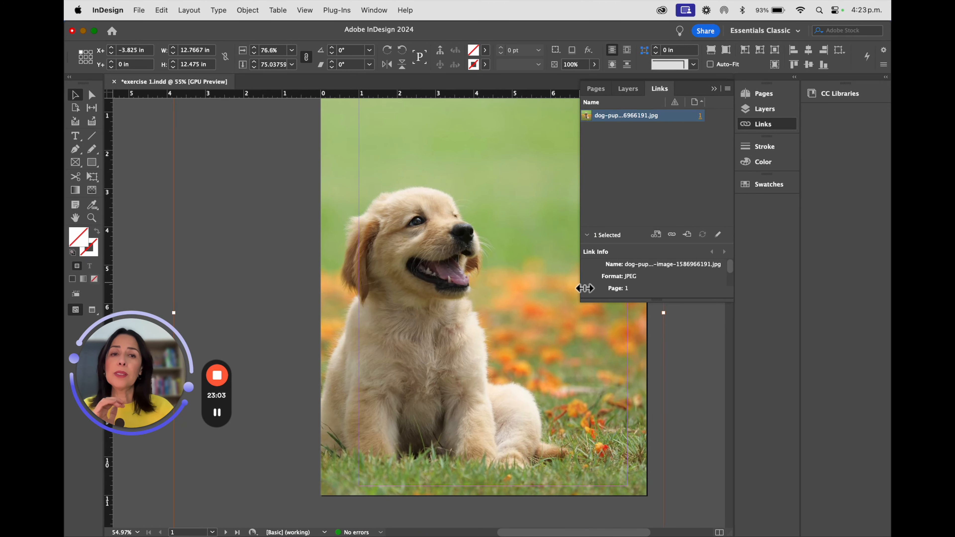
pyautogui.click(713, 89)
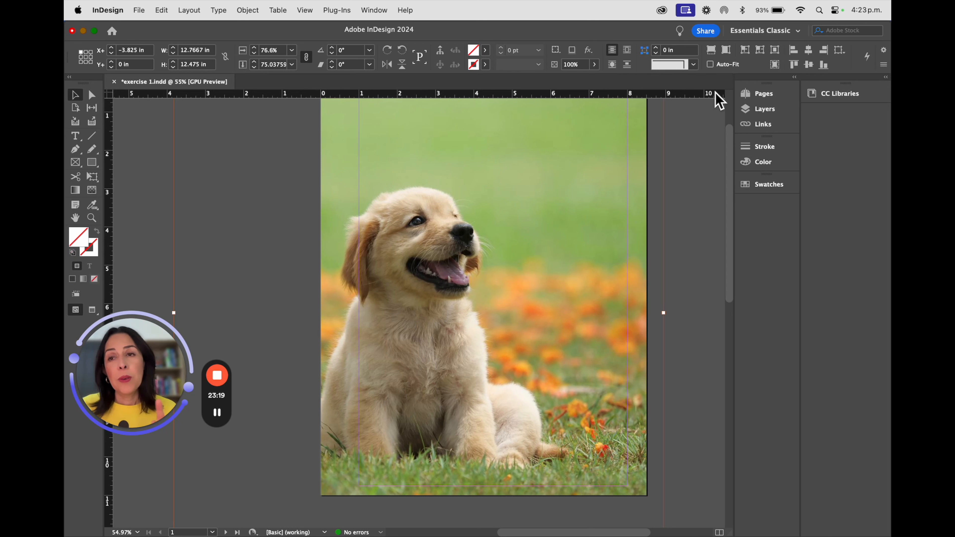
# - Save the document and package it as exercise 1 Folder in the Indesign Course folder with IDML and PDF included
pyautogui.click(139, 10)
pyautogui.click(145, 97)
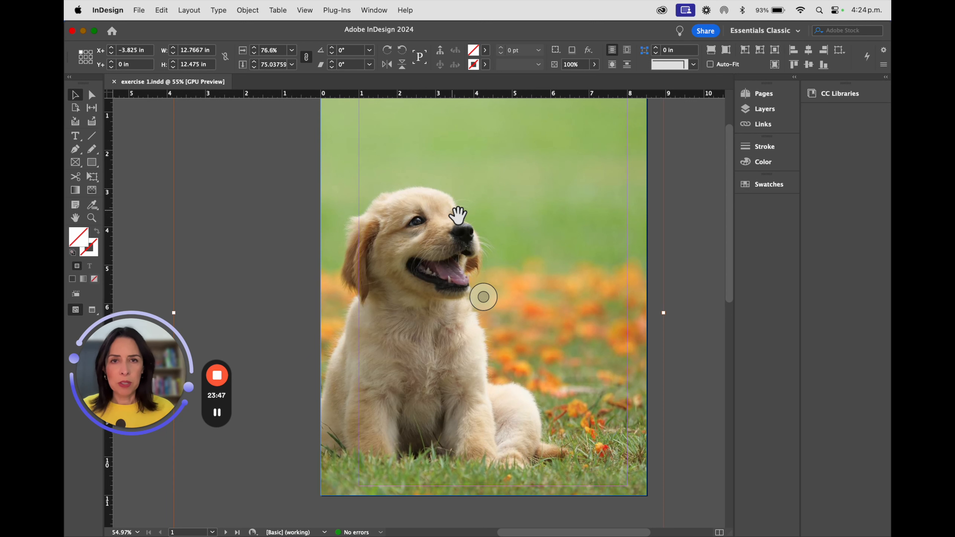
pyautogui.click(139, 10)
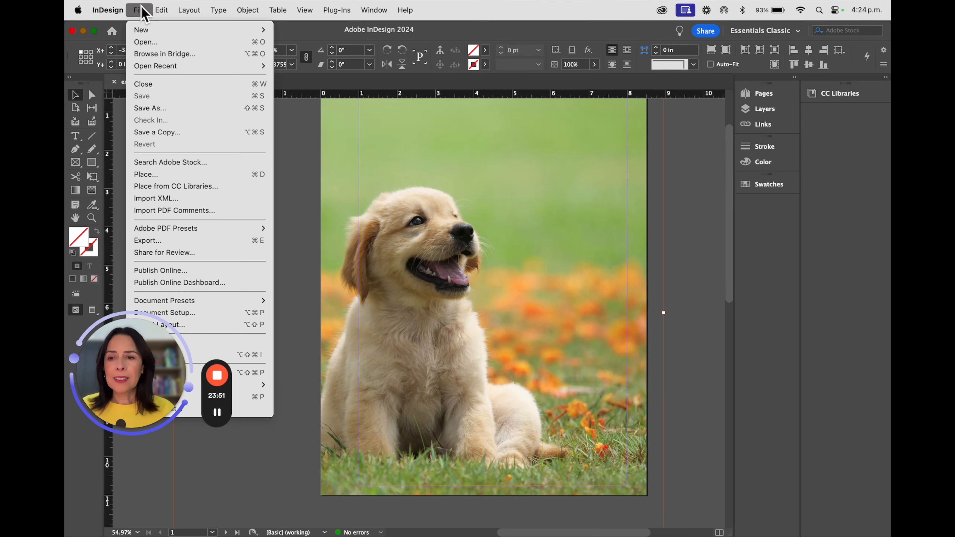
pyautogui.click(142, 10)
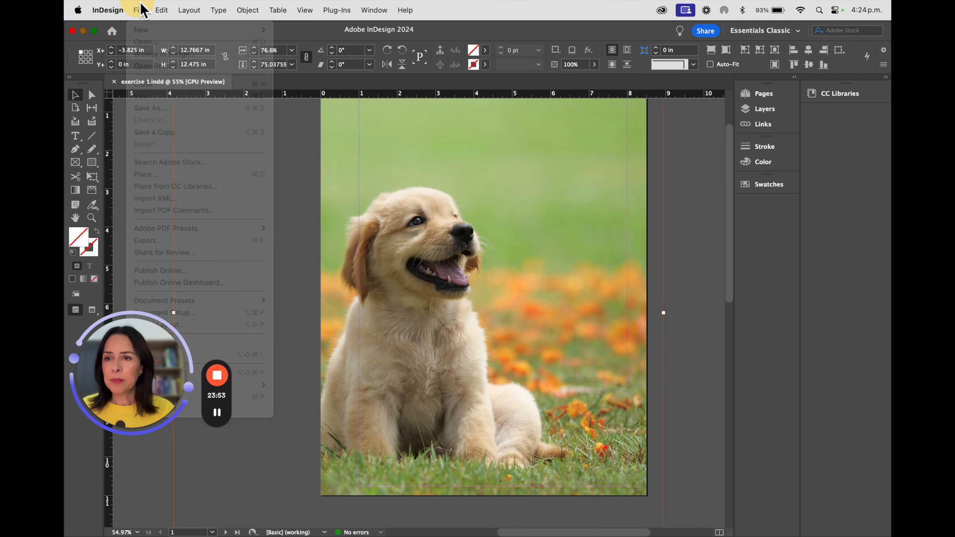
pyautogui.moveTo(128, 366); pyautogui.dragTo(688, 166)
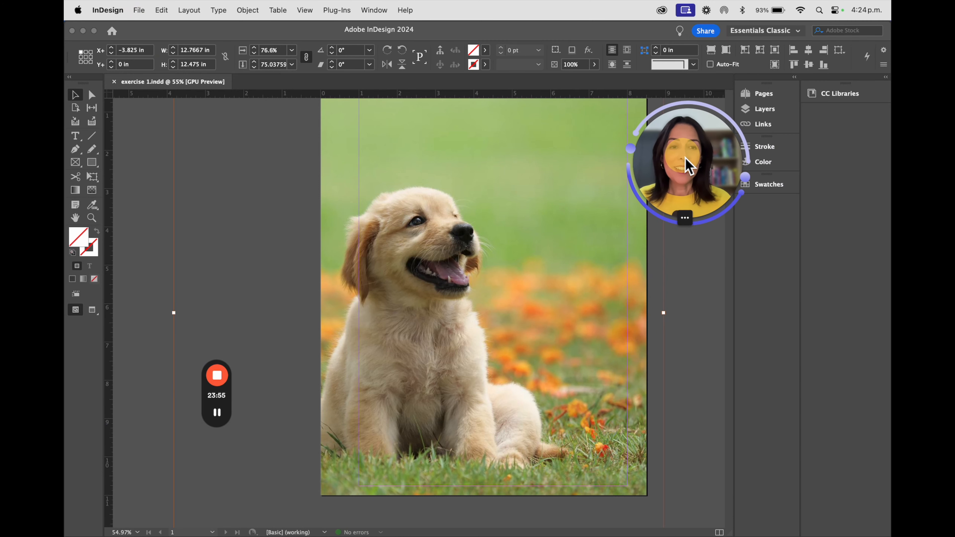
pyautogui.click(140, 11)
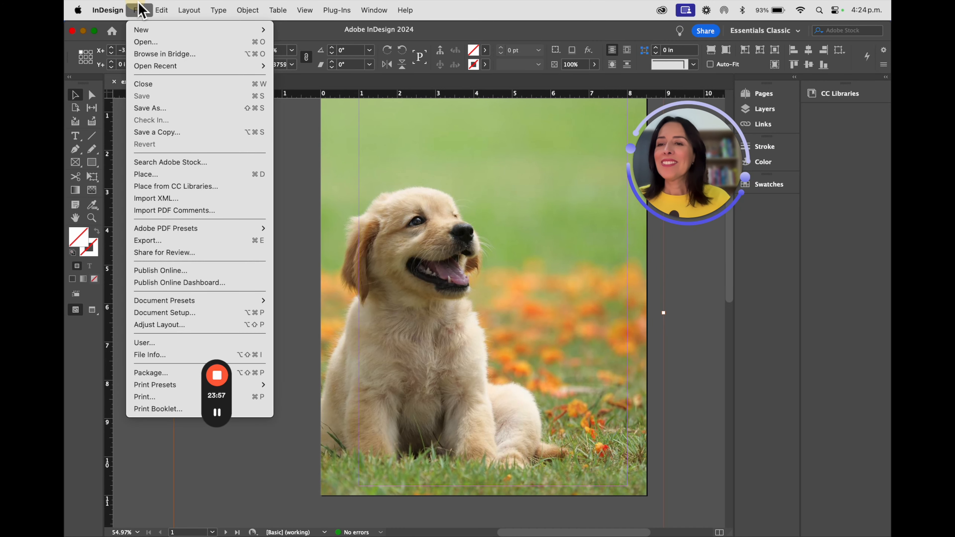
pyautogui.click(176, 374)
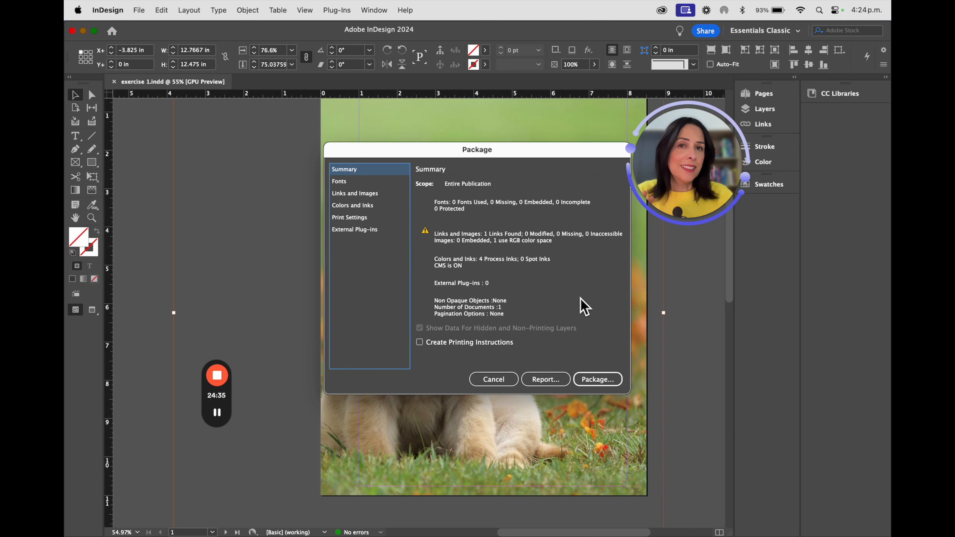
pyautogui.click(597, 380)
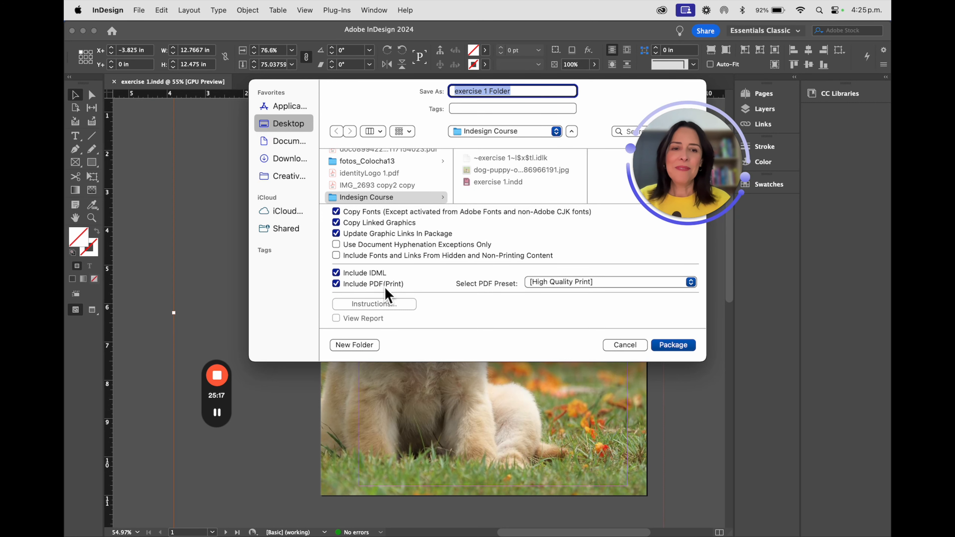
pyautogui.click(680, 345)
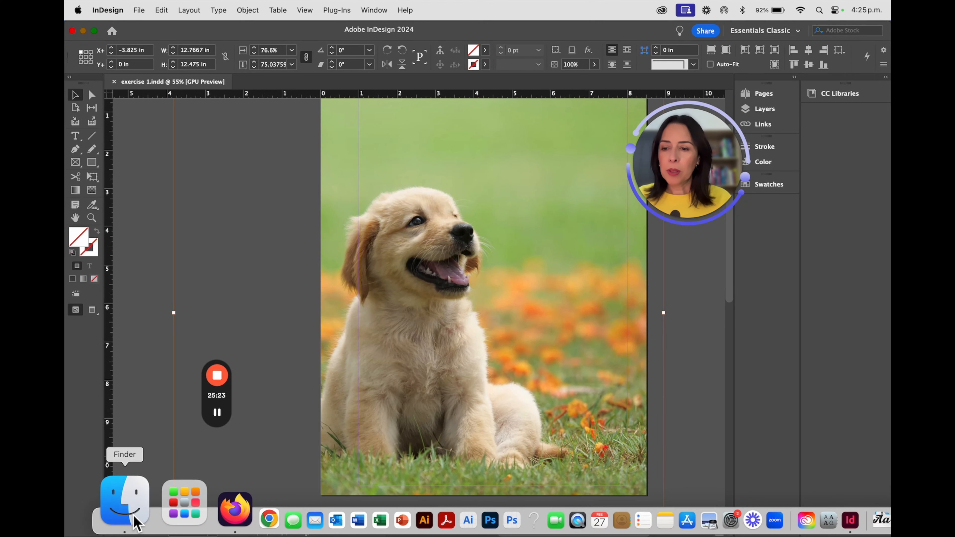
# - Switch to Finder, open the Indesign Course folder on the Desktop, and preview exercise 1.pdf inside exercise 1 Folder
pyautogui.click(134, 523)
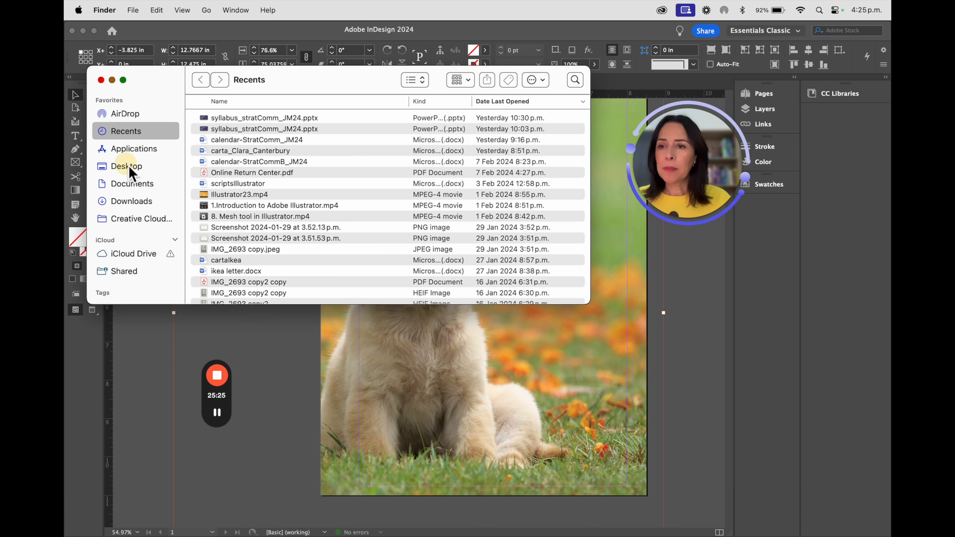
pyautogui.click(125, 166)
pyautogui.doubleClick(243, 238)
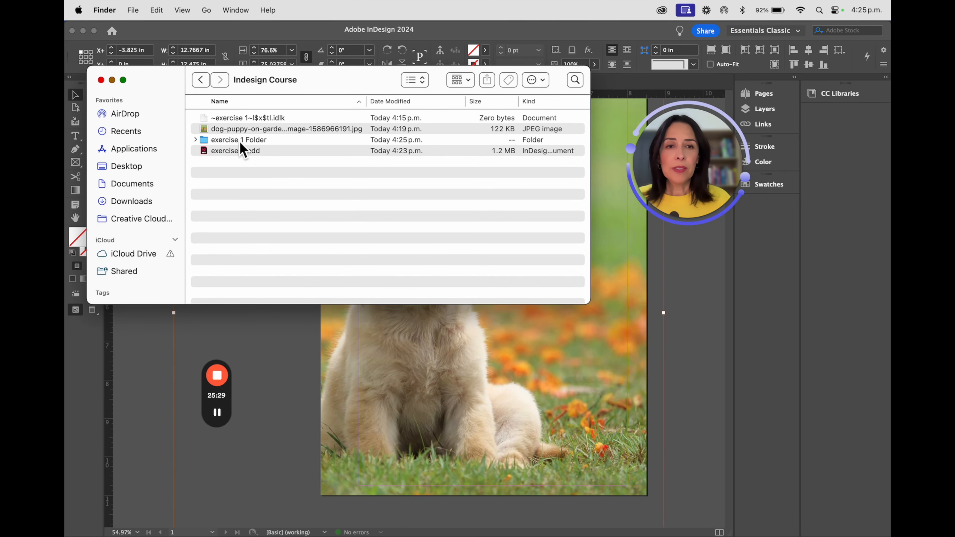
pyautogui.click(195, 139)
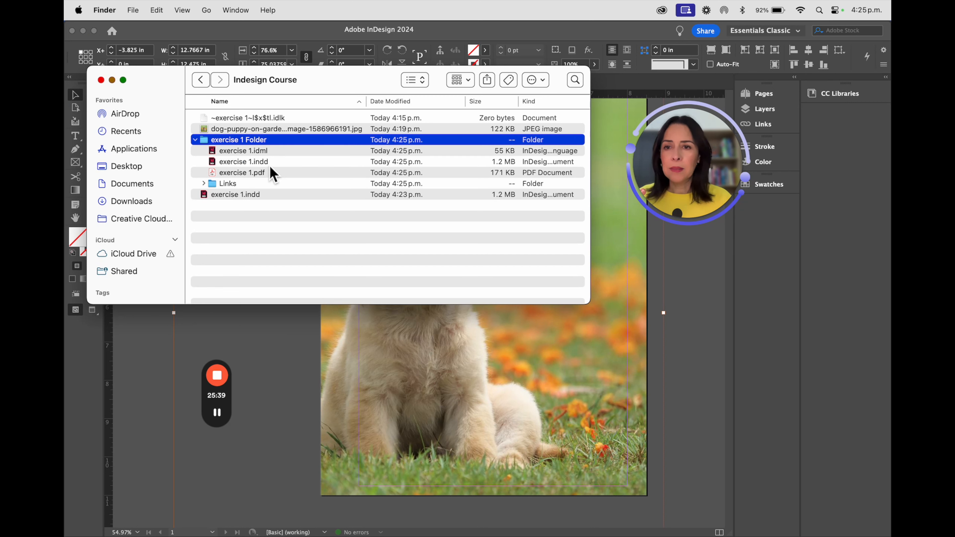
pyautogui.click(255, 174)
pyautogui.press('space')
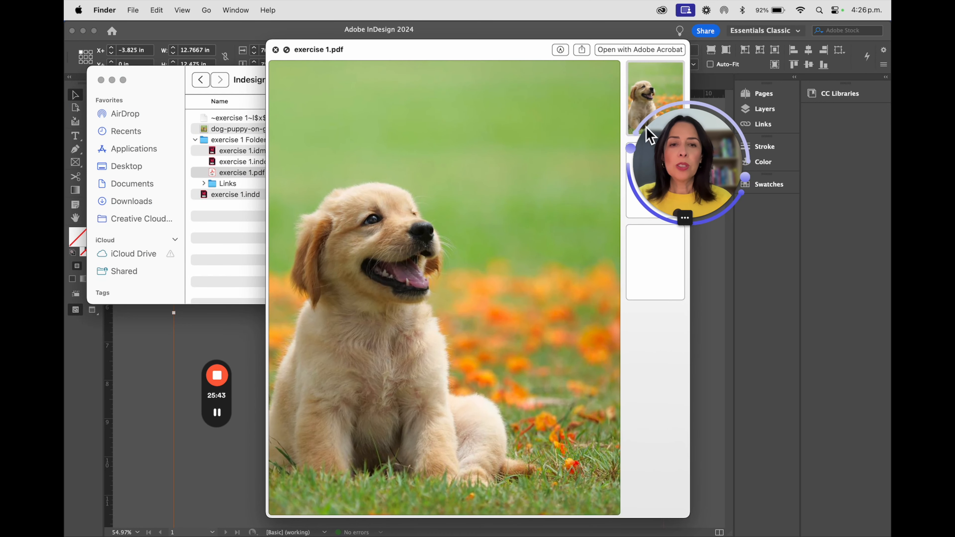